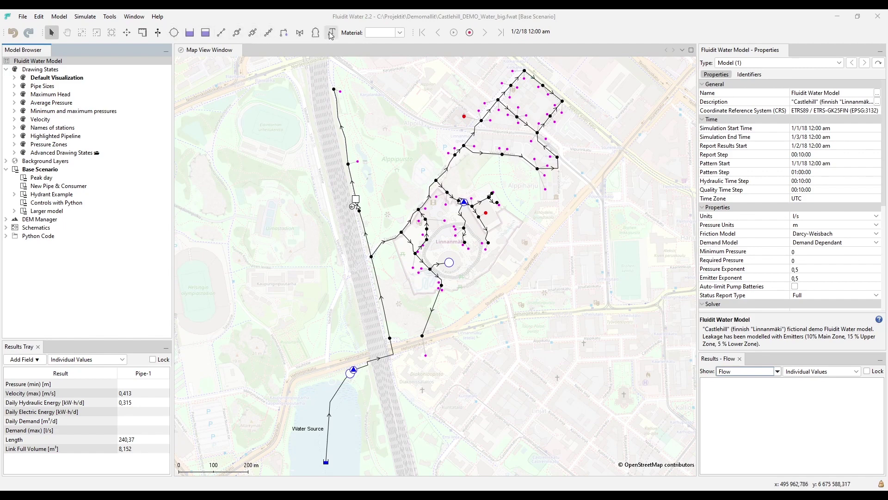
# Step: Skip importing components and choose 160PVC as the material for new pipes
pyautogui.click(22, 17)
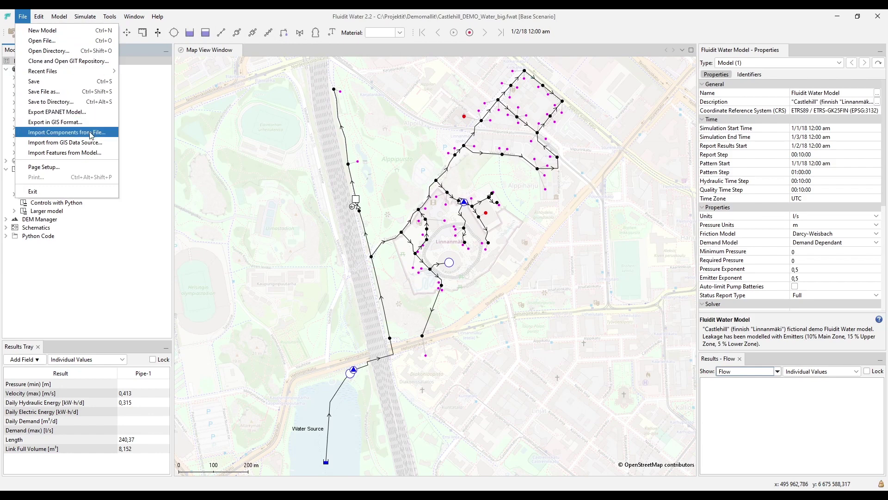
pyautogui.click(221, 126)
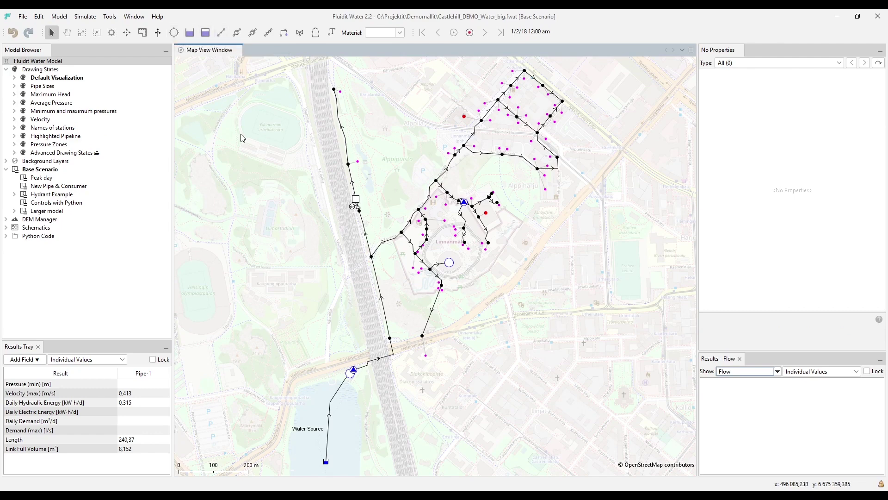
pyautogui.click(401, 32)
pyautogui.write('160M')
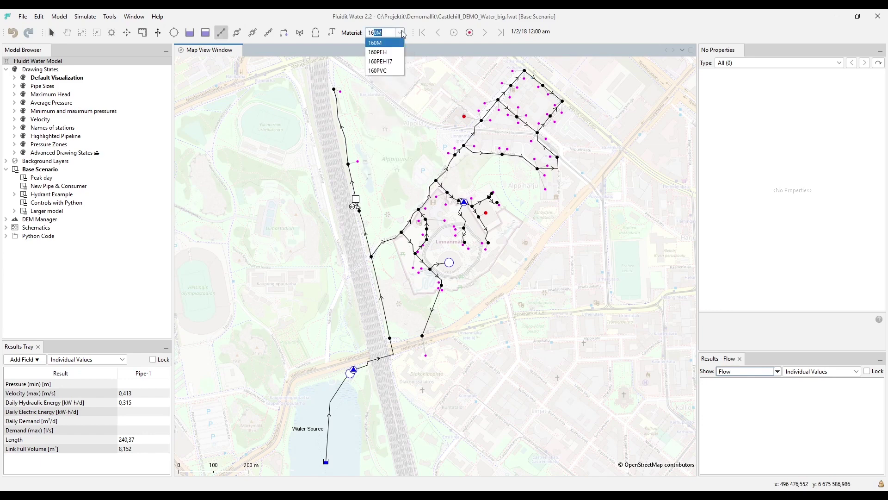
pyautogui.click(378, 70)
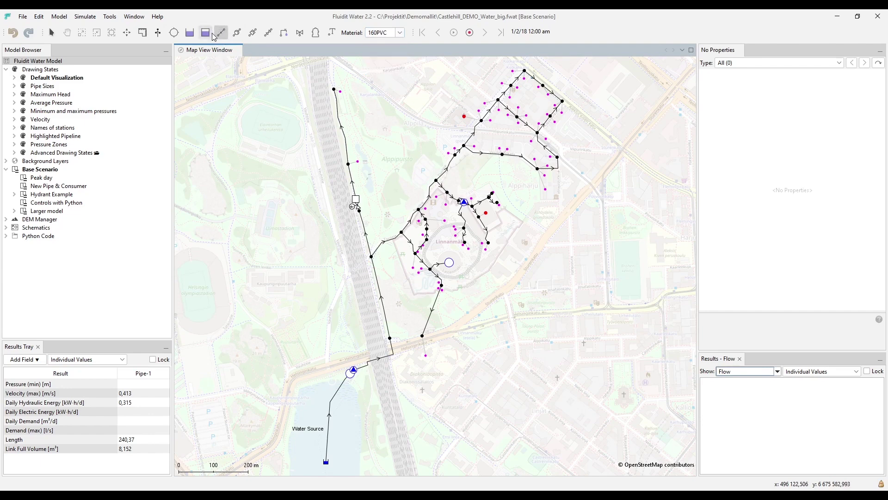
# Step: Zoom to the northern network and sketch a trial pipe from the top junction with several bends
pyautogui.click(225, 36)
pyautogui.scroll(3, 486, 199)
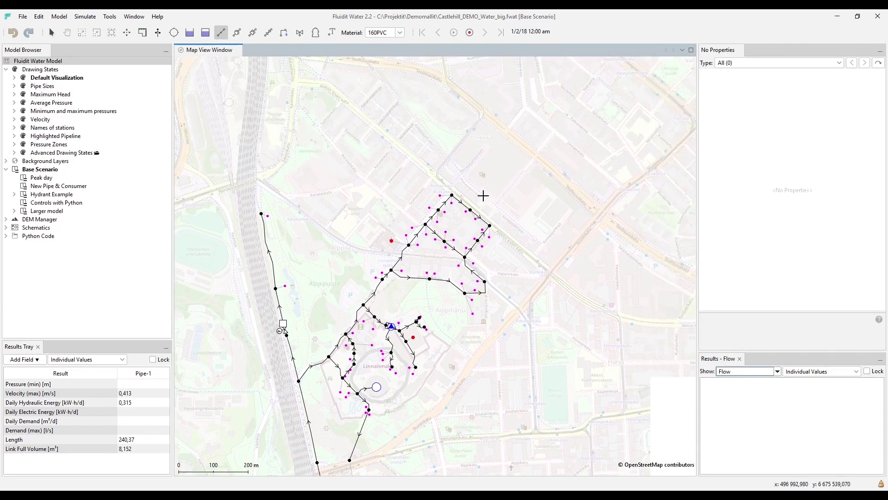
pyautogui.scroll(2, 472, 184)
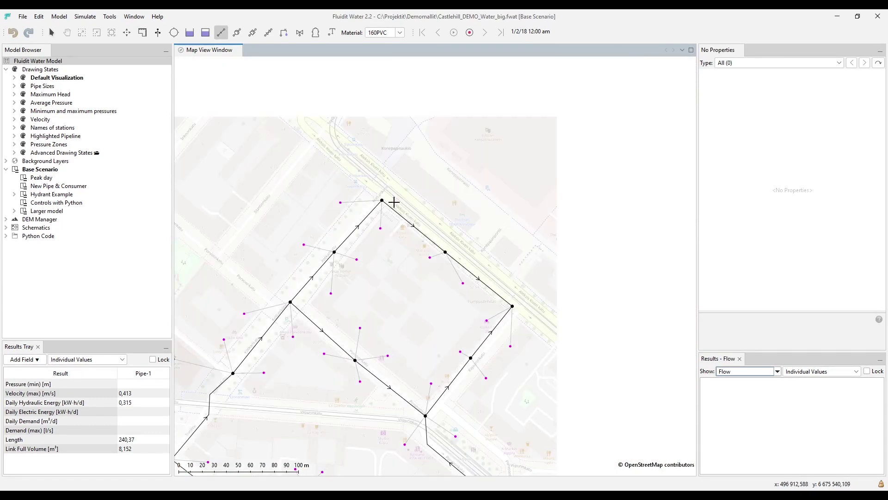
pyautogui.click(382, 200)
pyautogui.click(400, 177)
pyautogui.click(383, 163)
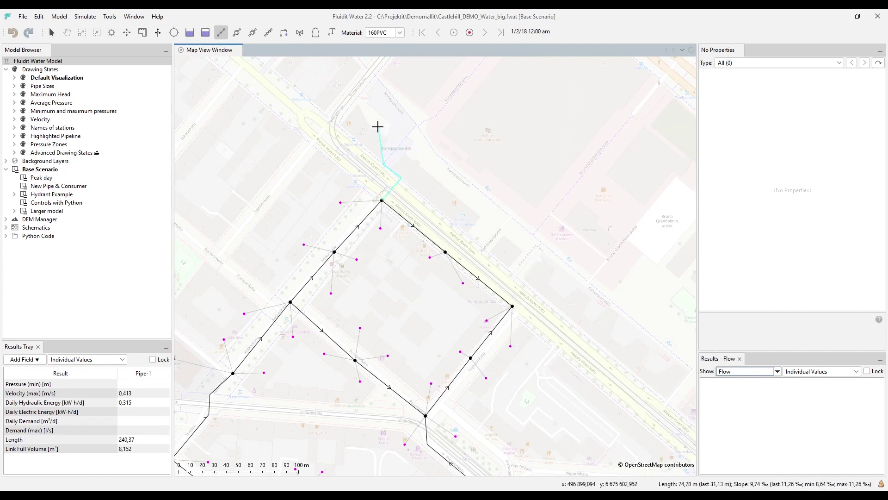
pyautogui.click(402, 141)
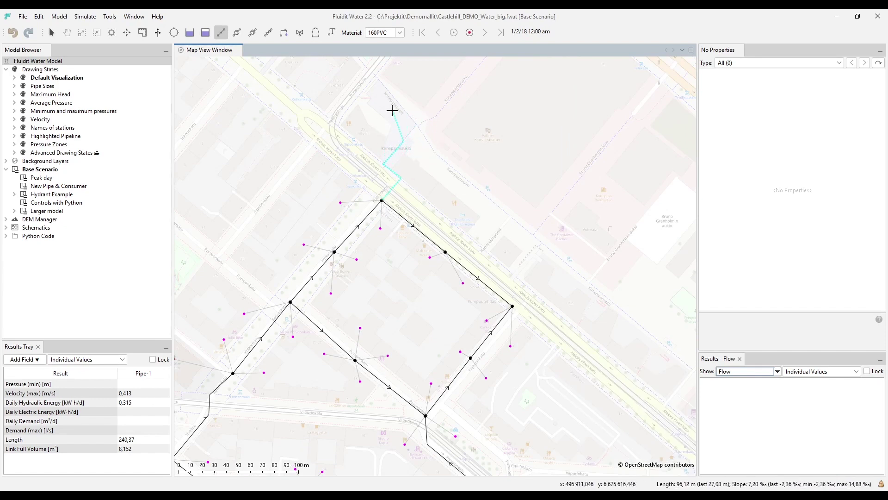
pyautogui.click(438, 168)
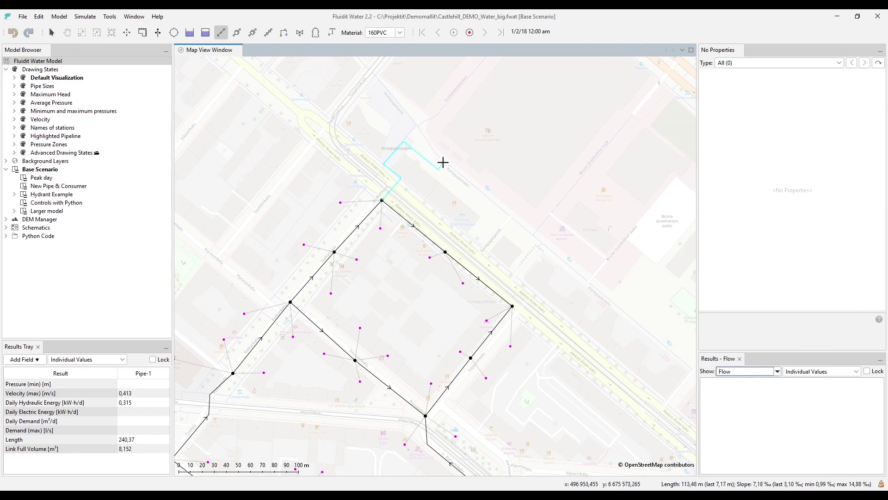
pyautogui.click(450, 153)
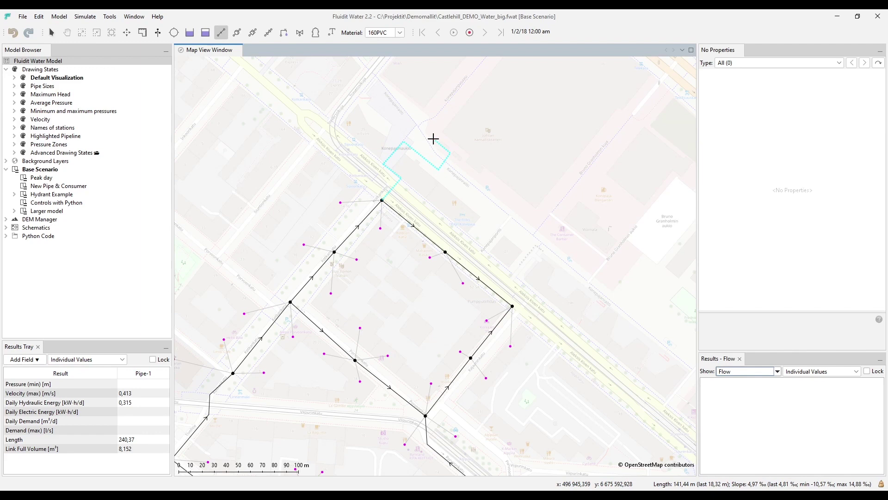
# Step: Remove the last two bends and cancel the trial pipe
pyautogui.press('BackSpace')
pyautogui.press('BackSpace')
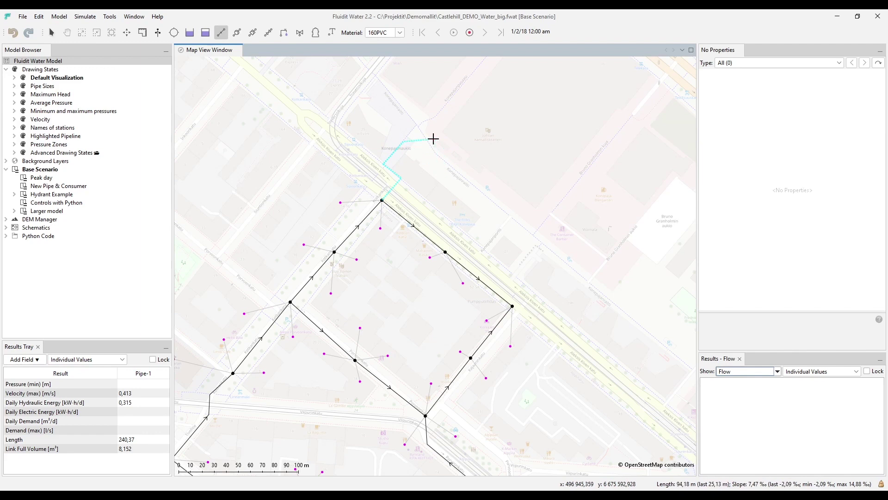
pyautogui.press('BackSpace')
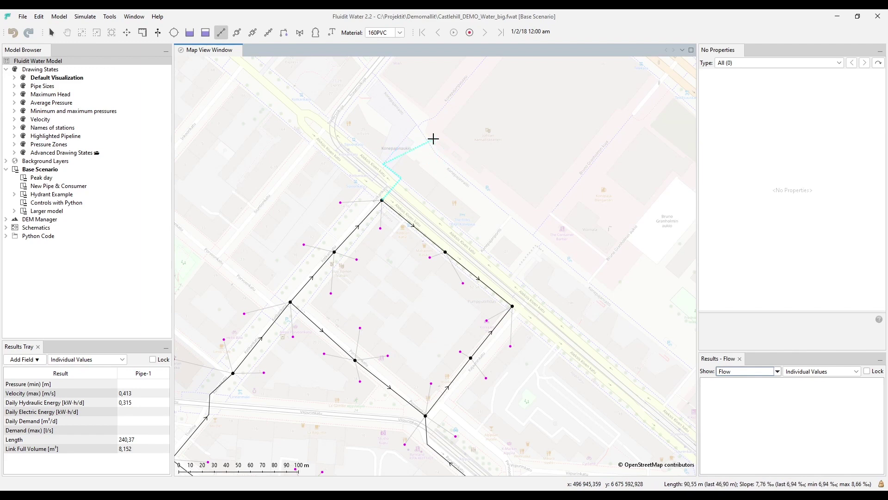
pyautogui.press('Escape')
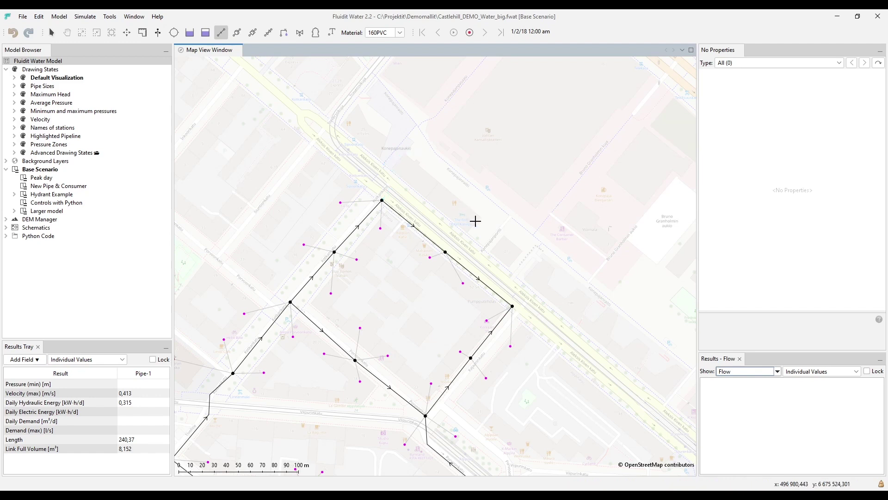
# Step: Draw pipes from the top junction north of the street and along the block to a new node
pyautogui.click(381, 200)
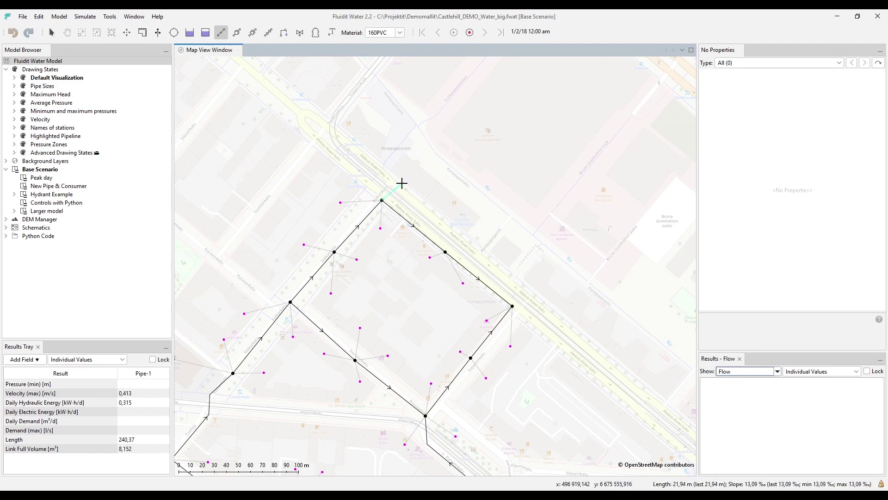
pyautogui.click(387, 167)
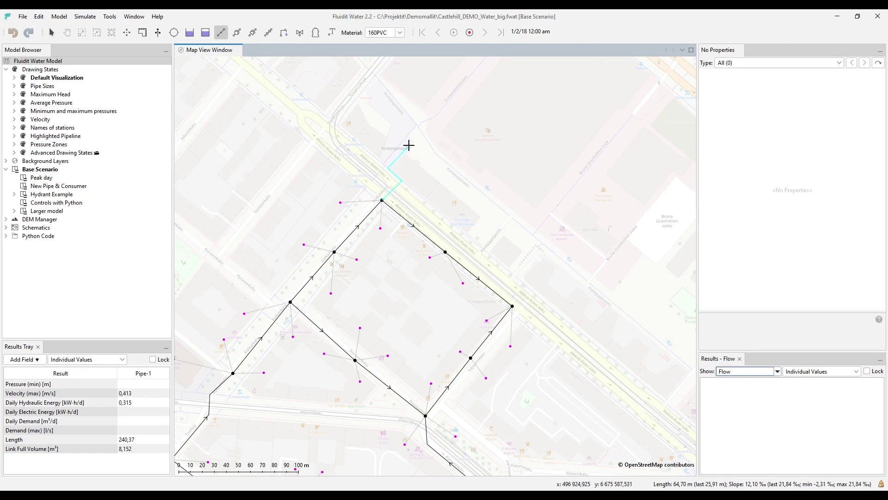
pyautogui.doubleClick(409, 145)
pyautogui.click(408, 145)
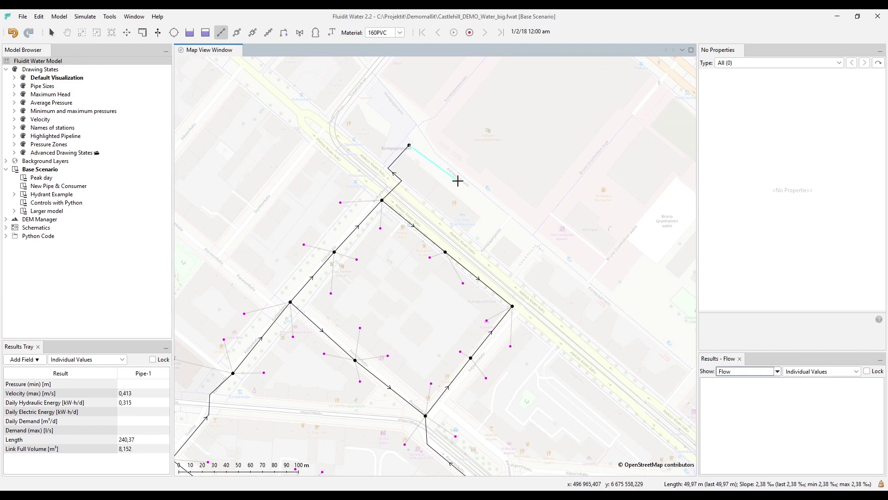
pyautogui.doubleClick(505, 221)
pyautogui.click(505, 221)
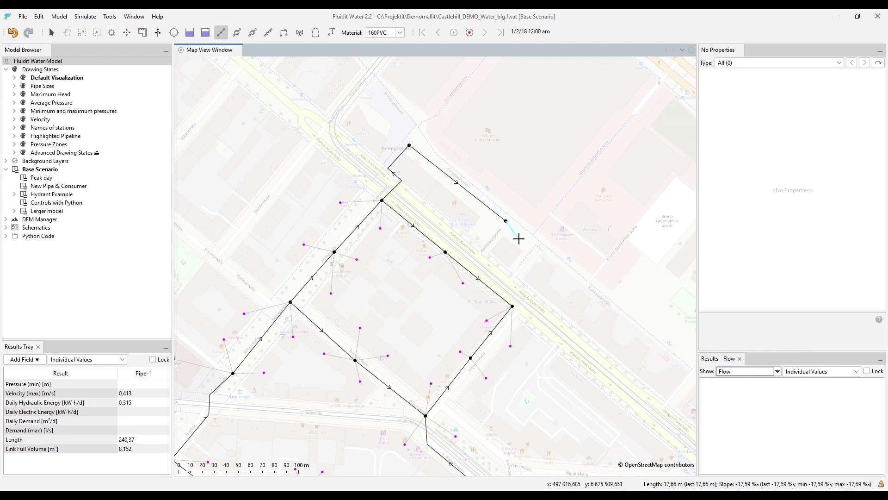
# Step: Continue the pipe to a corner node and route it back across the street into the existing main
pyautogui.click(540, 251)
pyautogui.click(520, 280)
pyautogui.click(494, 262)
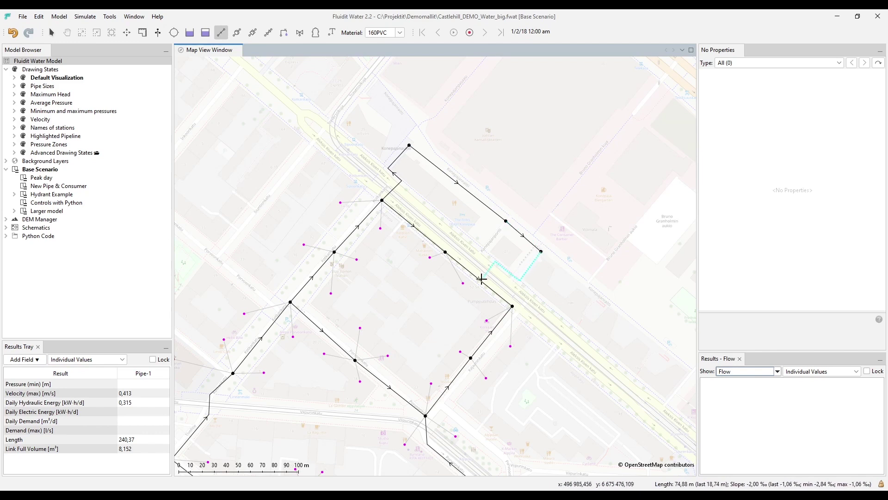
pyautogui.click(479, 279)
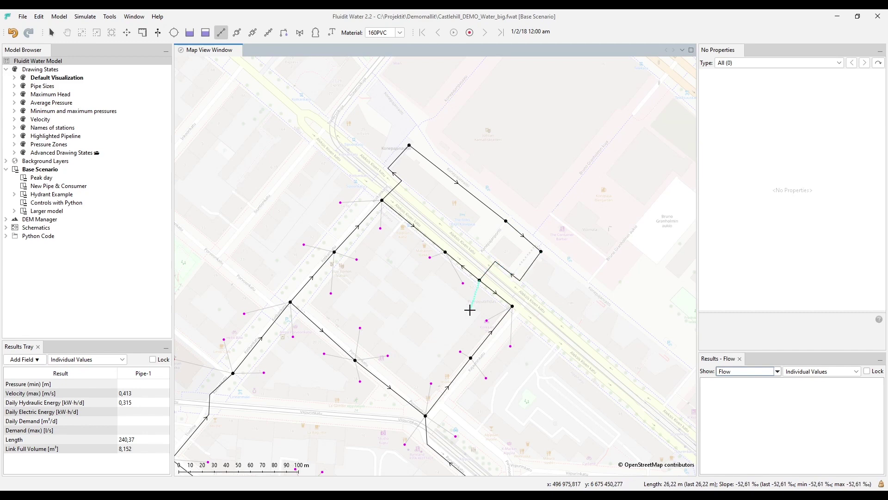
# Step: Add a short branch pipe north-east from the new northern pipe
pyautogui.click(458, 184)
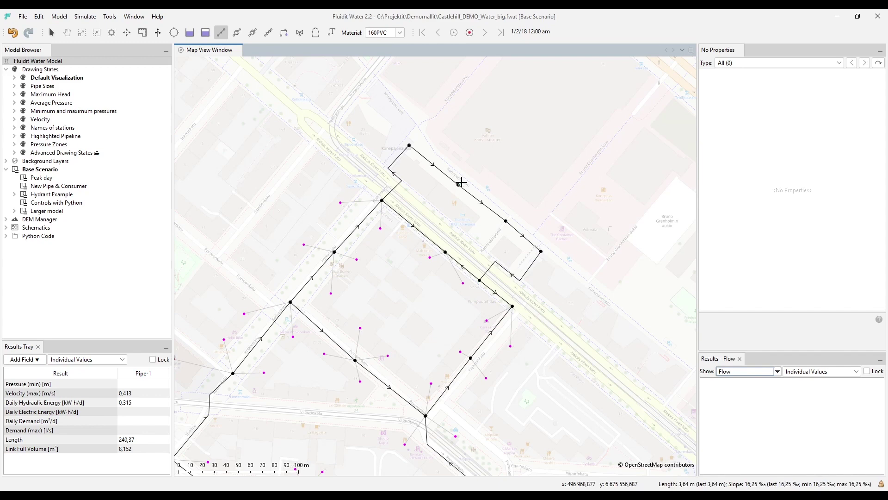
pyautogui.click(489, 148)
pyautogui.click(489, 148)
pyautogui.press('Escape')
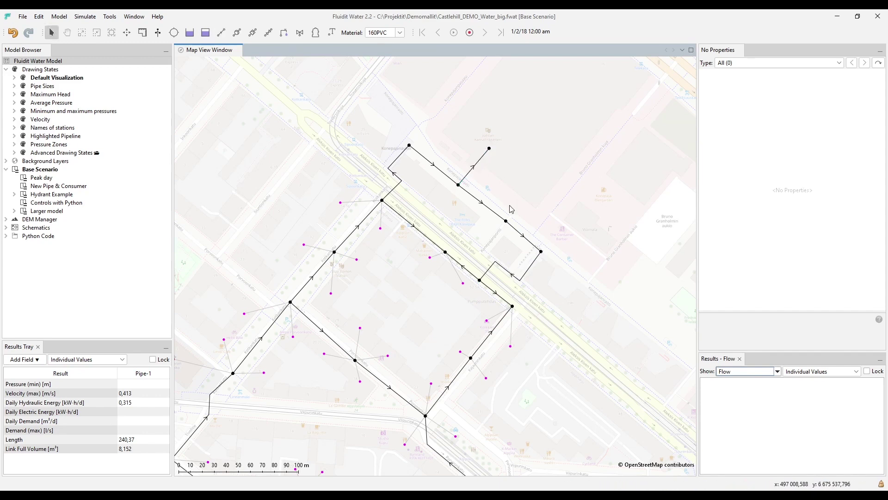
# Step: Move Pipe-675's bend south-east and add a vertex pulled east, making it 125,91 m long
pyautogui.click(508, 275)
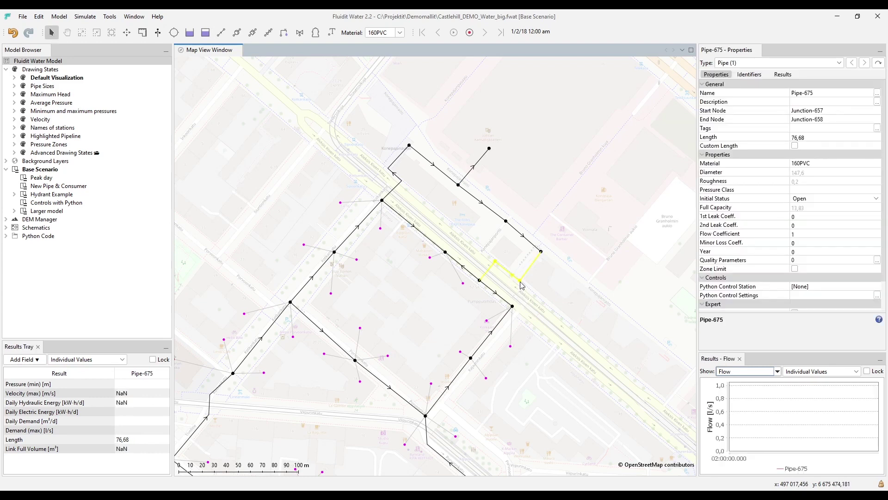
pyautogui.moveTo(521, 284); pyautogui.dragTo(543, 300)
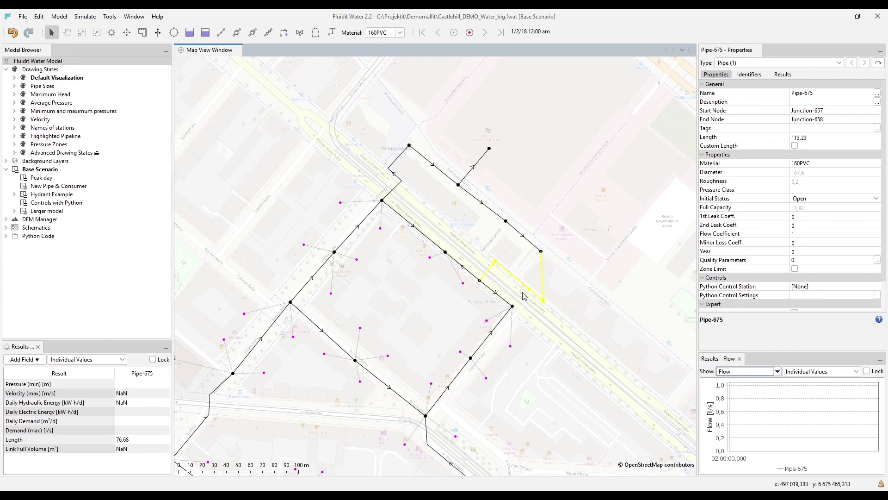
pyautogui.rightClick(544, 276)
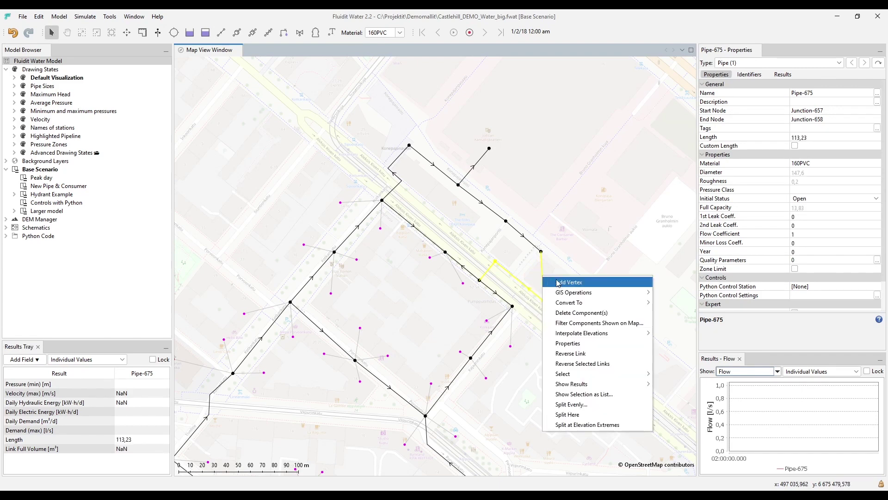
pyautogui.click(592, 285)
pyautogui.moveTo(543, 277); pyautogui.dragTo(562, 272)
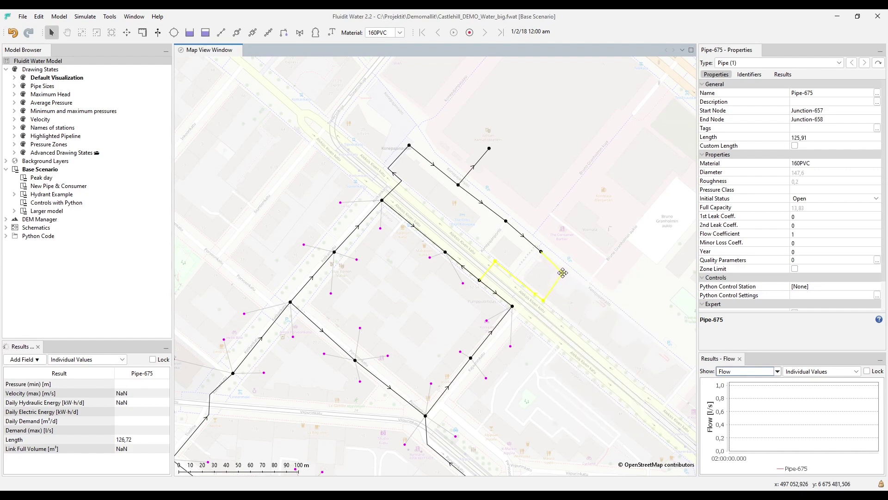
pyautogui.click(578, 314)
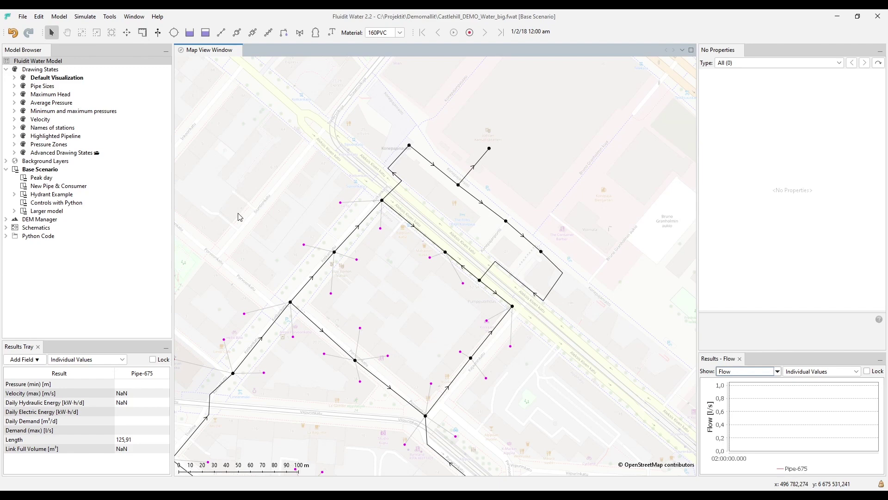
# Step: Inspect the demand beside Junction-47 and check Junction-655's Demands list, which is empty
pyautogui.click(341, 203)
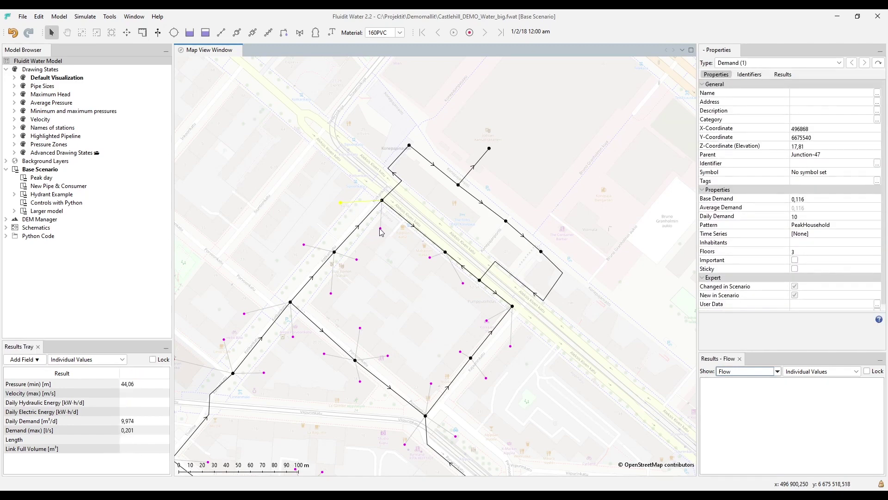
pyautogui.click(396, 277)
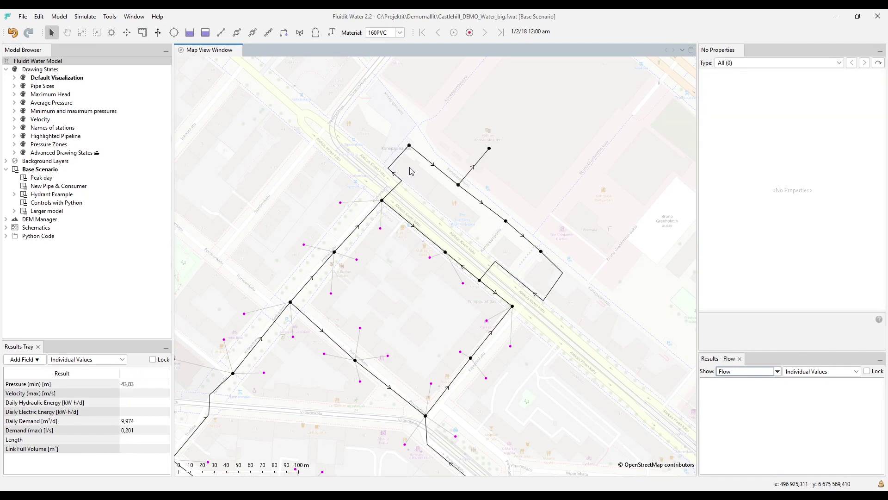
pyautogui.click(409, 146)
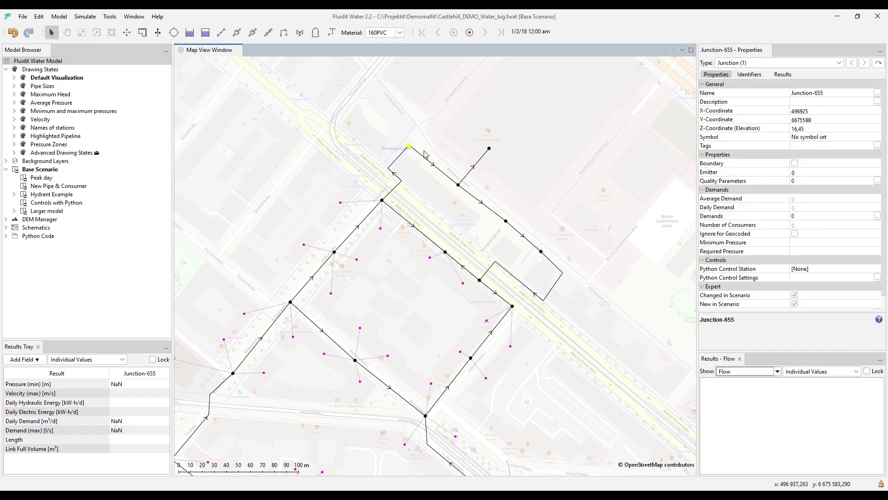
pyautogui.click(727, 218)
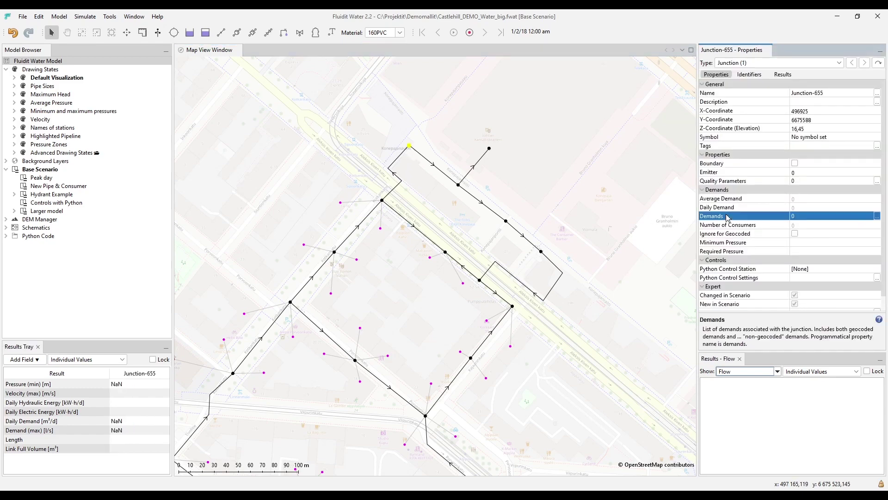
pyautogui.click(876, 216)
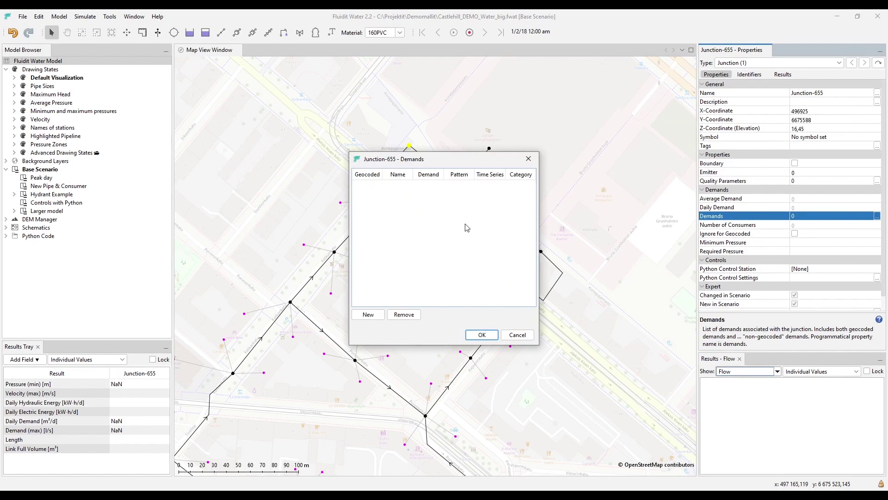
pyautogui.click(528, 159)
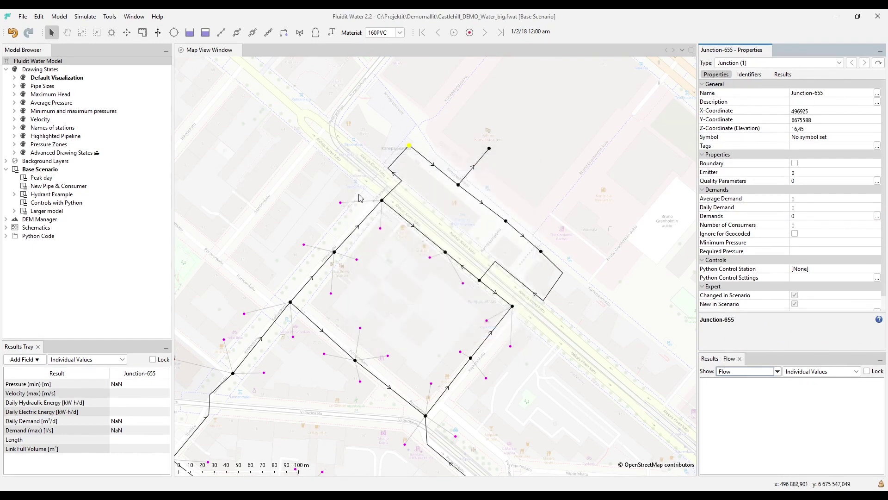
pyautogui.click(340, 205)
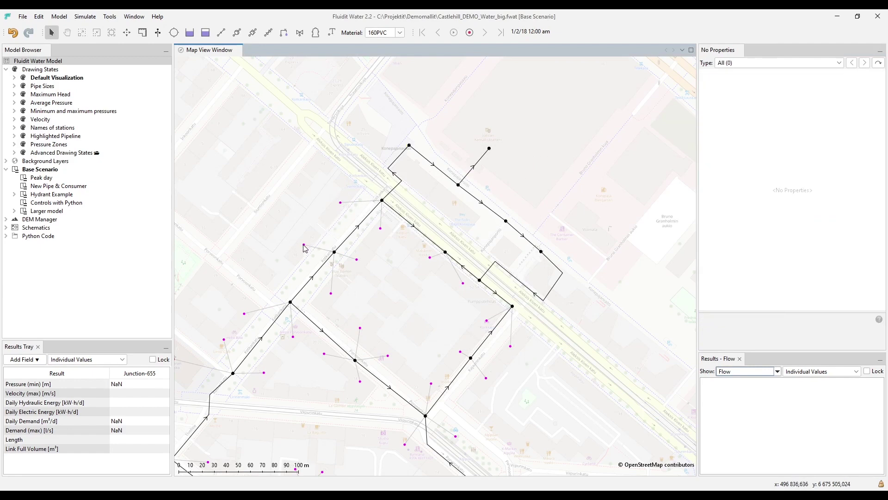
# Step: Drag a Junction-47 demand point north-west across the street to X 496819, Y 6675584
pyautogui.click(355, 259)
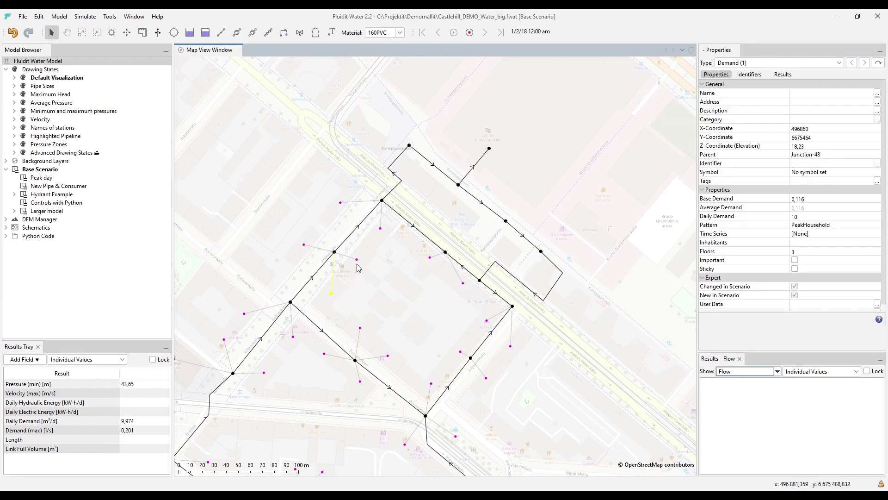
pyautogui.click(419, 313)
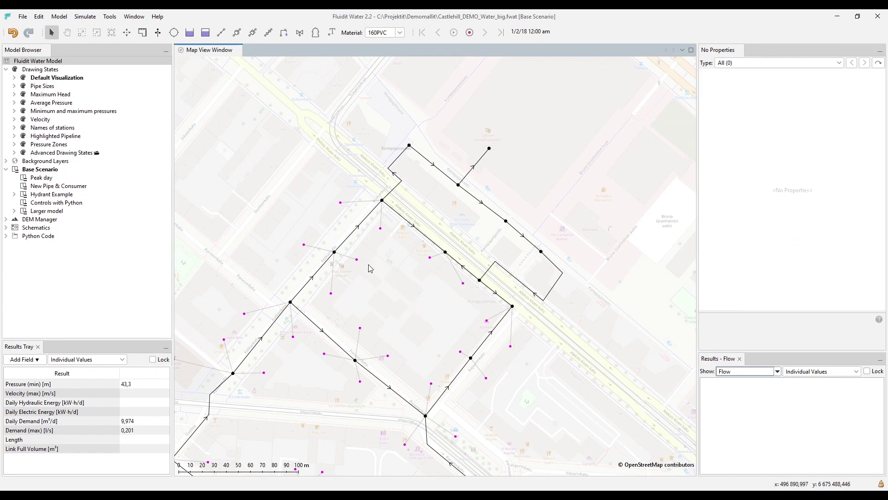
pyautogui.click(382, 202)
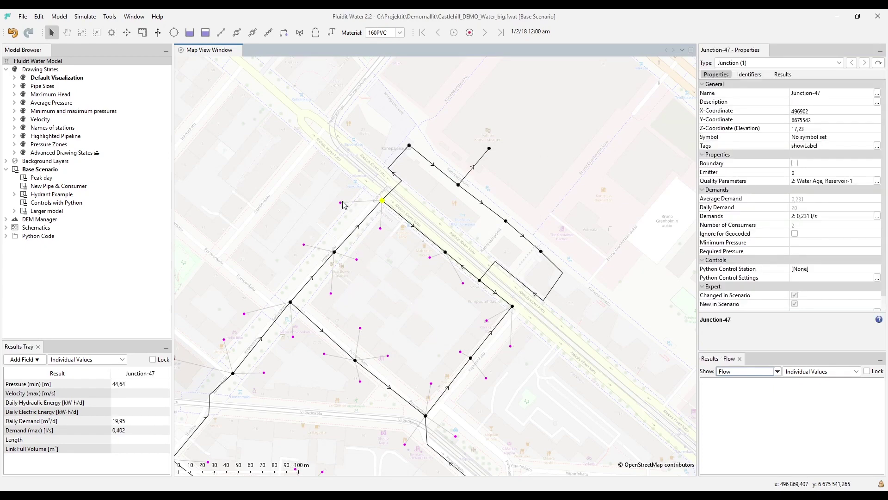
pyautogui.click(345, 202)
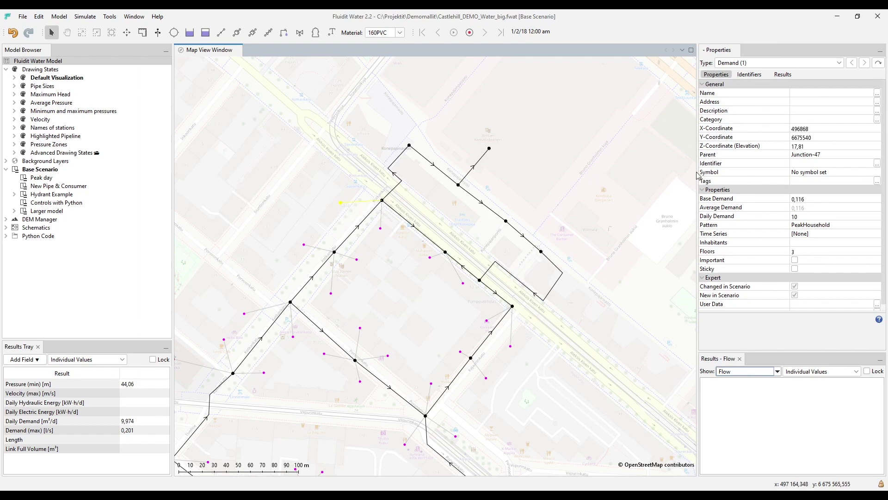
pyautogui.click(732, 155)
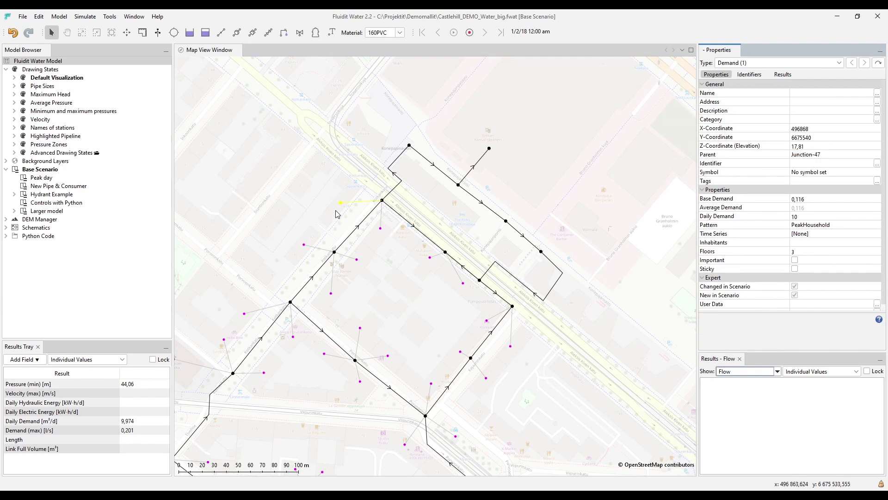
pyautogui.moveTo(341, 203); pyautogui.dragTo(282, 150)
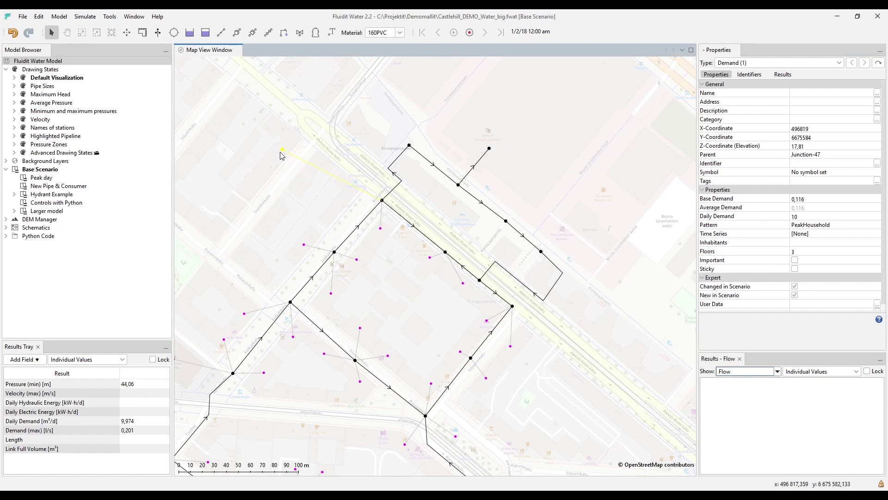
pyautogui.click(383, 202)
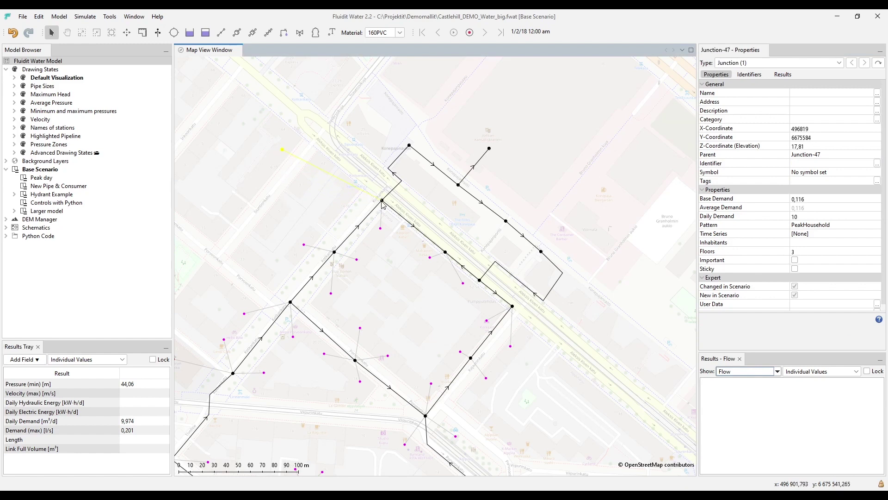
pyautogui.click(377, 258)
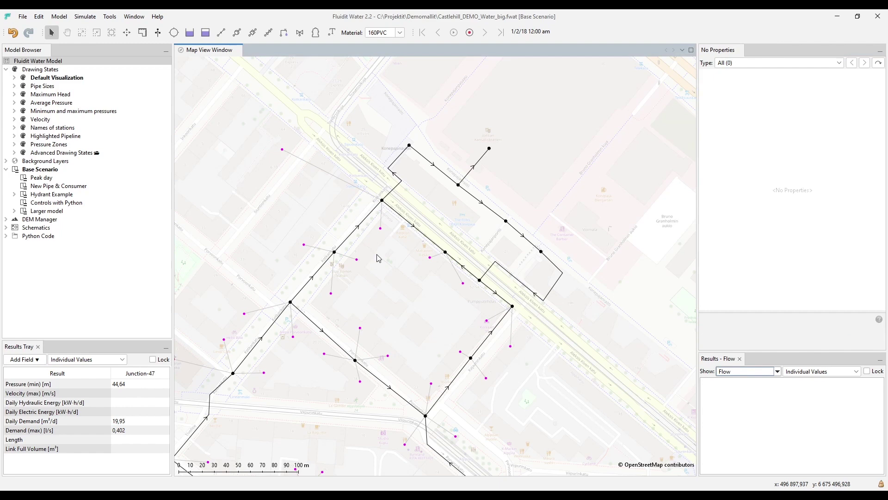
# Step: Place four new consumer points with the Demand tool
pyautogui.click(284, 32)
pyautogui.click(365, 134)
pyautogui.click(470, 123)
pyautogui.click(525, 162)
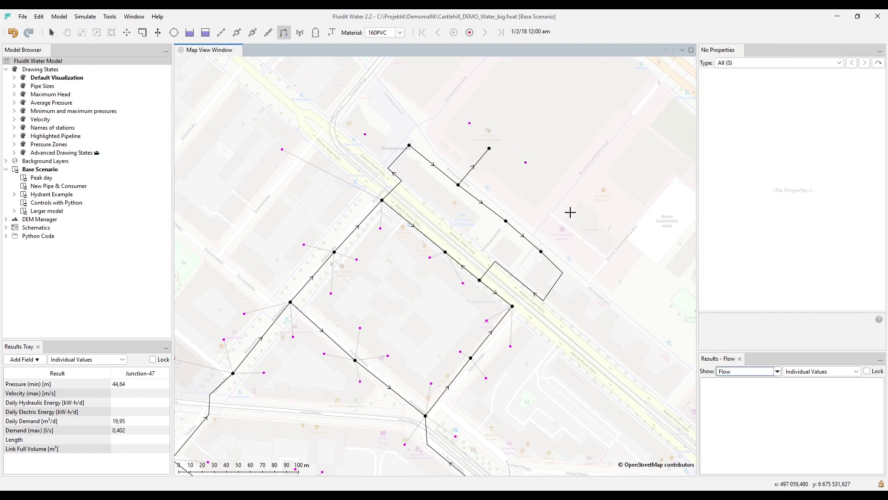
pyautogui.click(589, 229)
# Step: Run Tools > Demands > Update Demand Junctions to link the new consumers to nearby junctions
pyautogui.click(109, 18)
pyautogui.moveTo(153, 42)
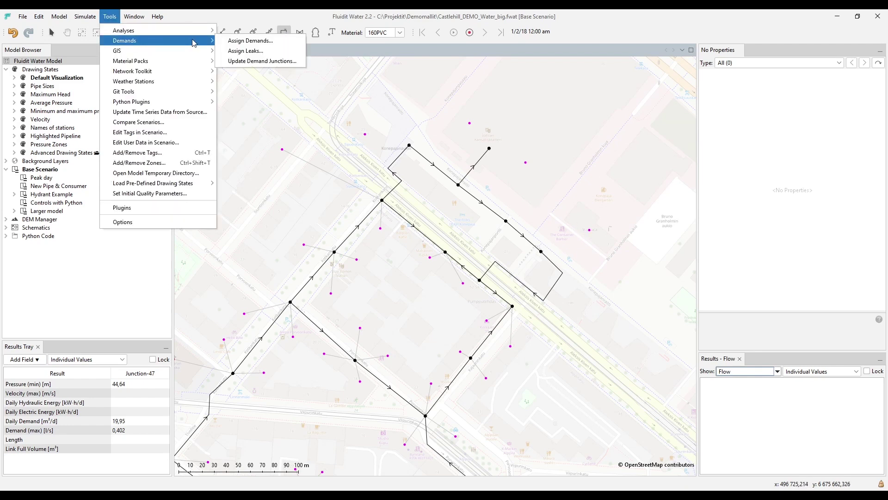
pyautogui.click(294, 61)
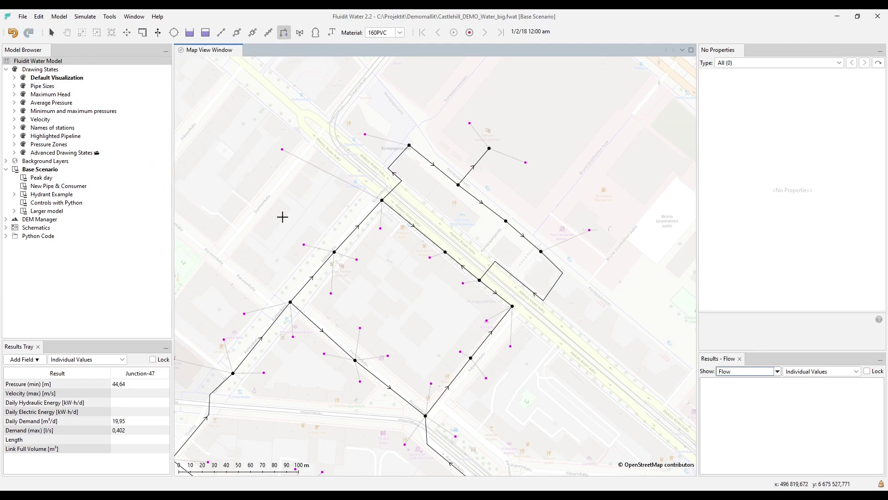
pyautogui.press('Escape')
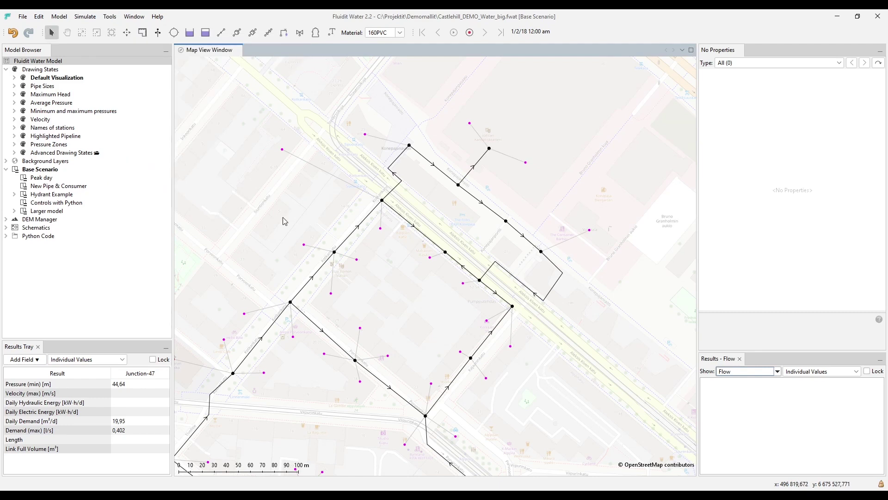
# Step: Set Junction-657 to ignore geocoded demands and rerun Update Demand Junctions
pyautogui.click(541, 253)
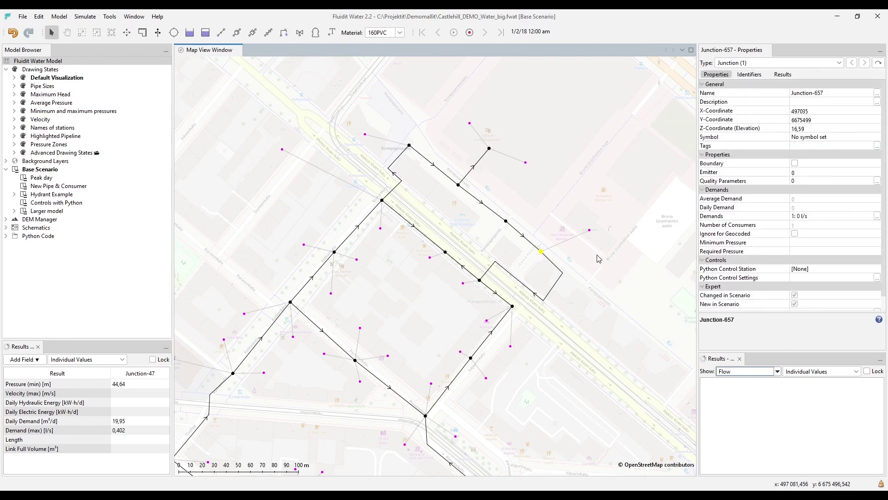
pyautogui.click(795, 234)
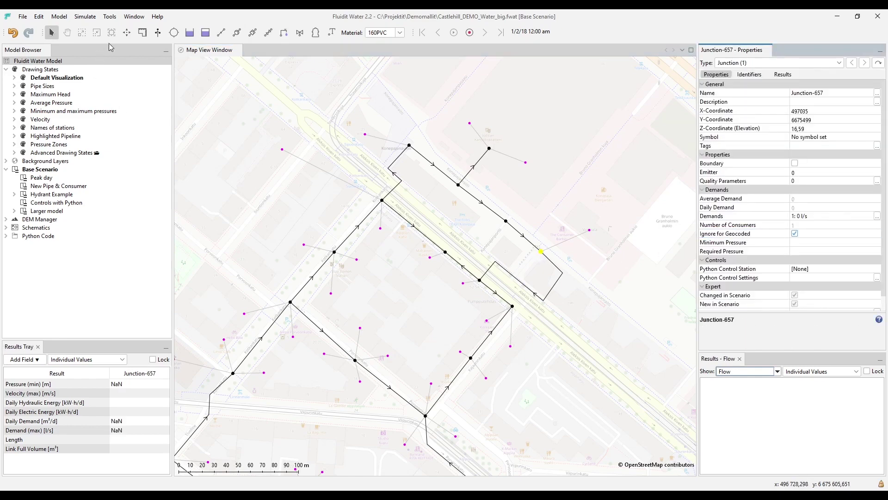
pyautogui.click(110, 16)
pyautogui.moveTo(140, 41)
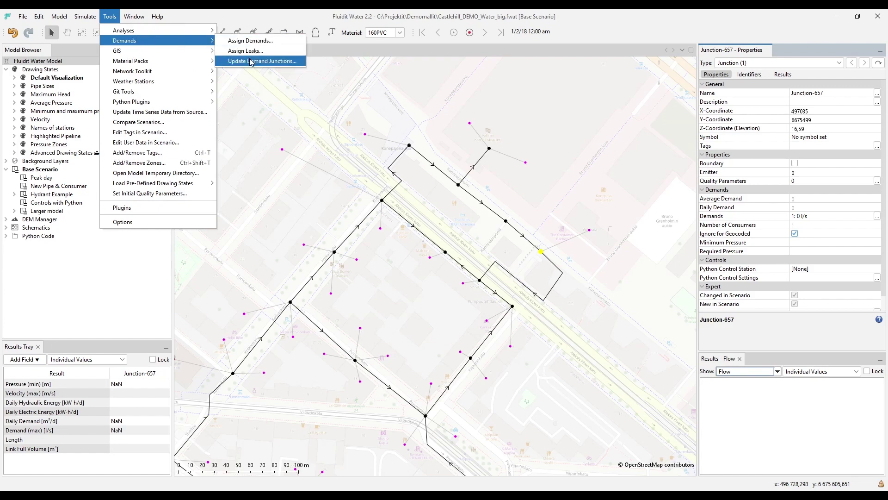
pyautogui.click(250, 61)
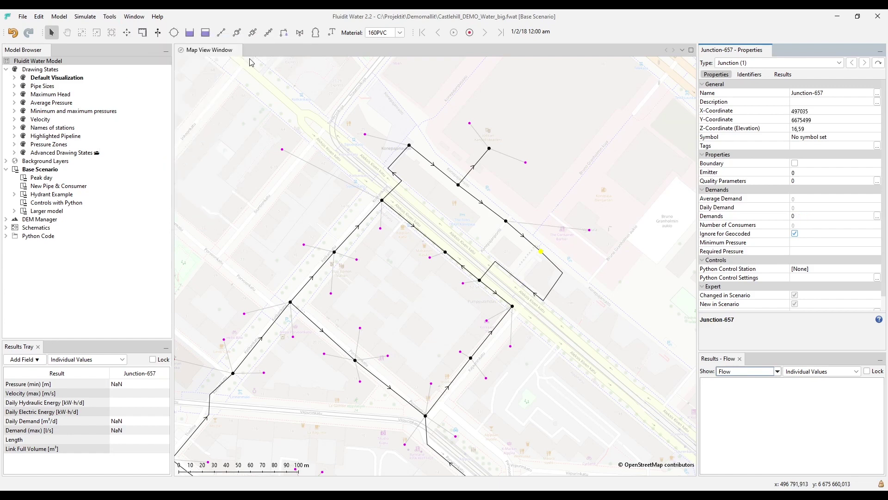
# Step: Box-select Demand-5, connect it to Junction-660, and confirm marking it sticky
pyautogui.click(448, 222)
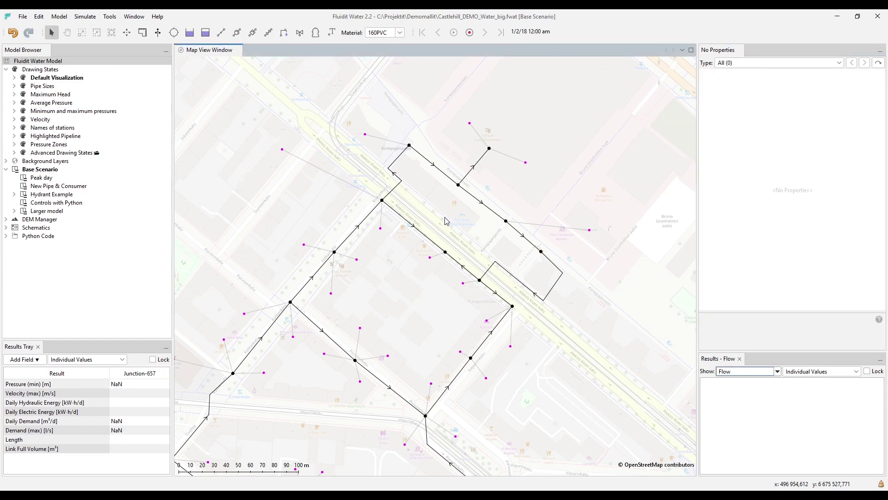
pyautogui.moveTo(568, 227); pyautogui.dragTo(596, 250)
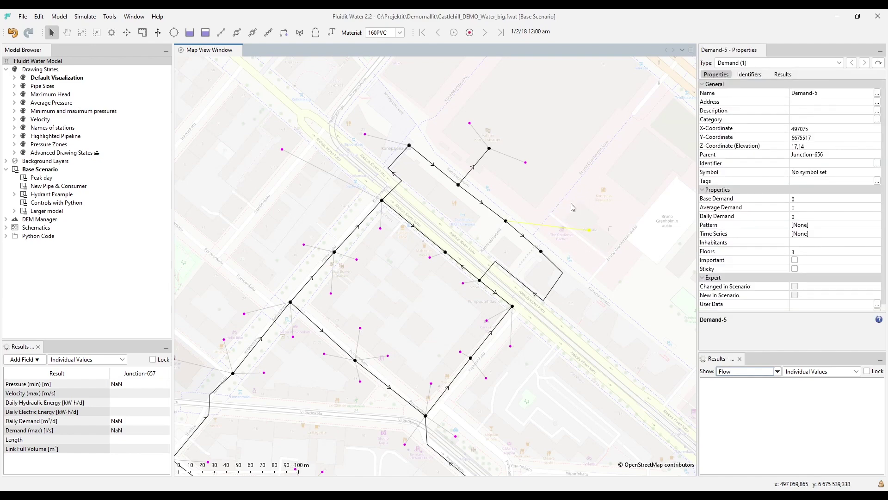
pyautogui.rightClick(491, 152)
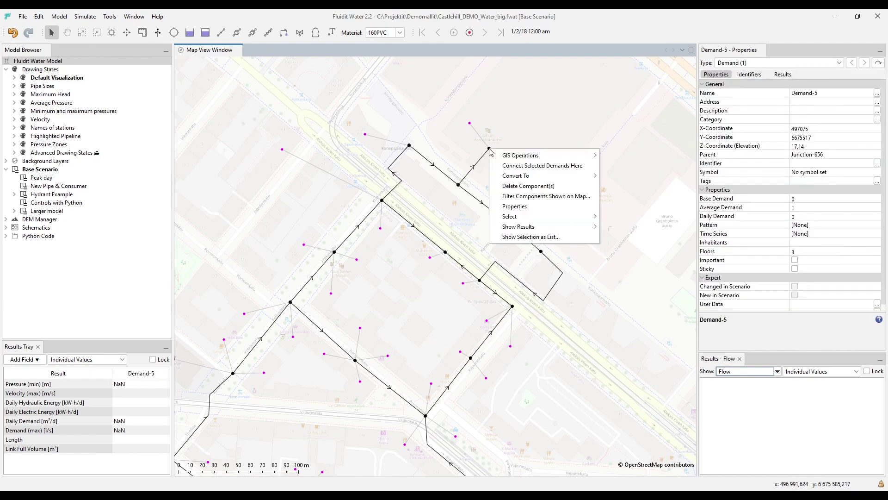
pyautogui.click(569, 170)
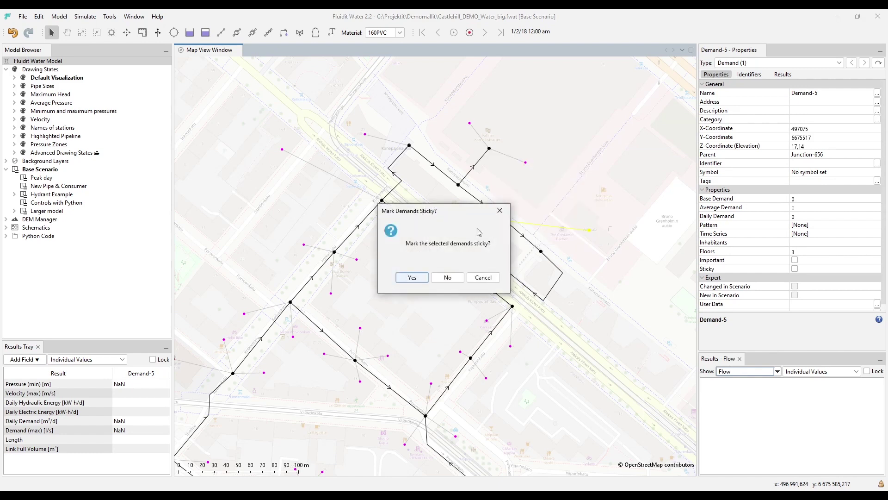
pyautogui.click(413, 278)
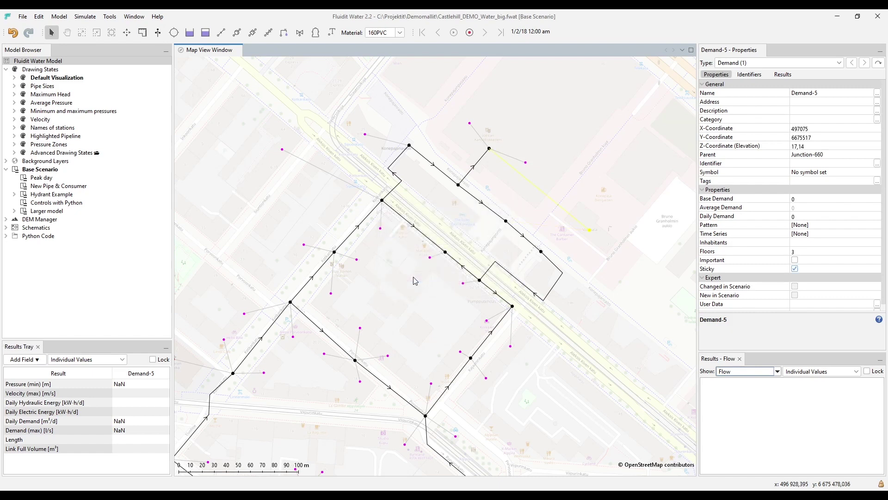
pyautogui.click(414, 280)
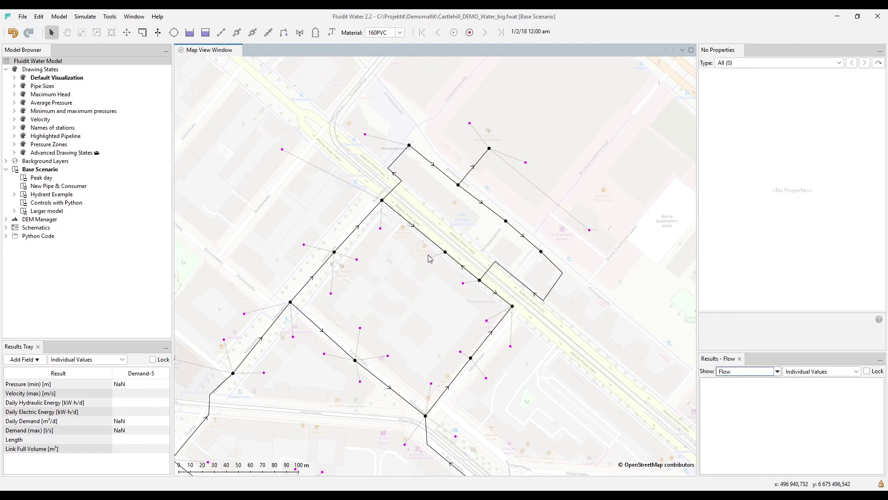
# Step: Open the Junctions table and sort it by Z-Coordinate, highest first
pyautogui.scroll(-4, 519, 175)
pyautogui.scroll(-1, 519, 175)
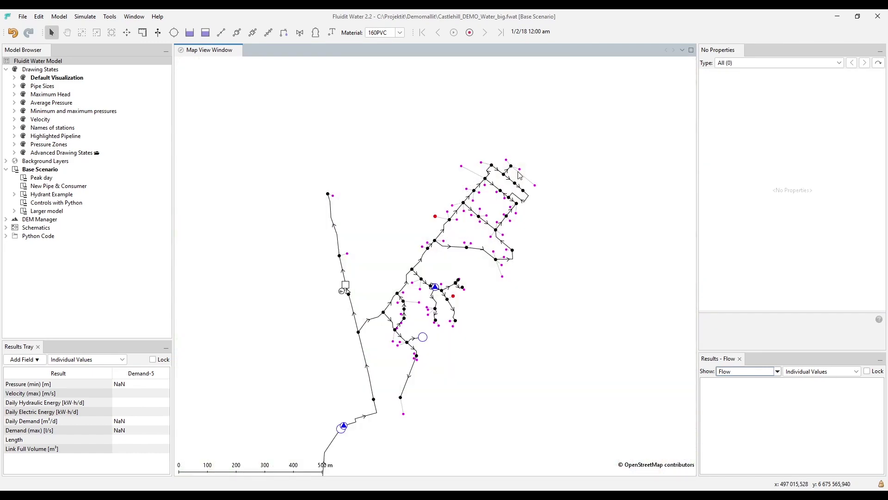
pyautogui.moveTo(409, 329); pyautogui.dragTo(421, 267)
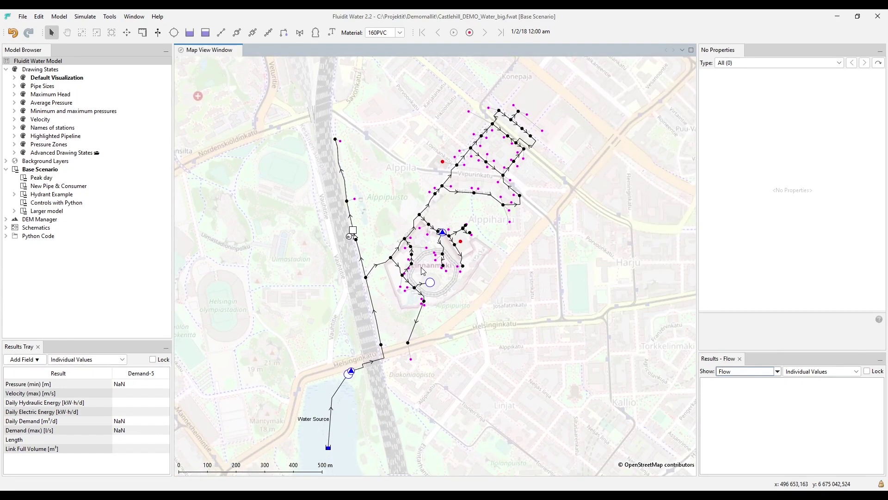
pyautogui.click(59, 17)
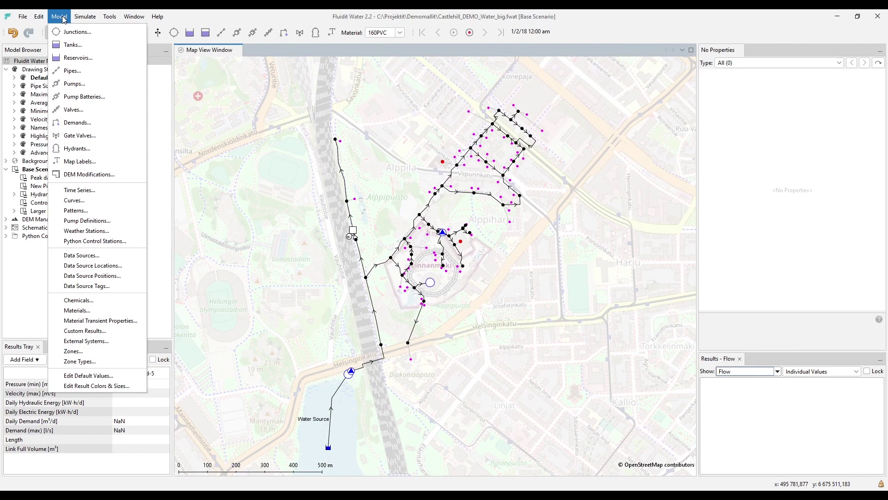
pyautogui.click(81, 32)
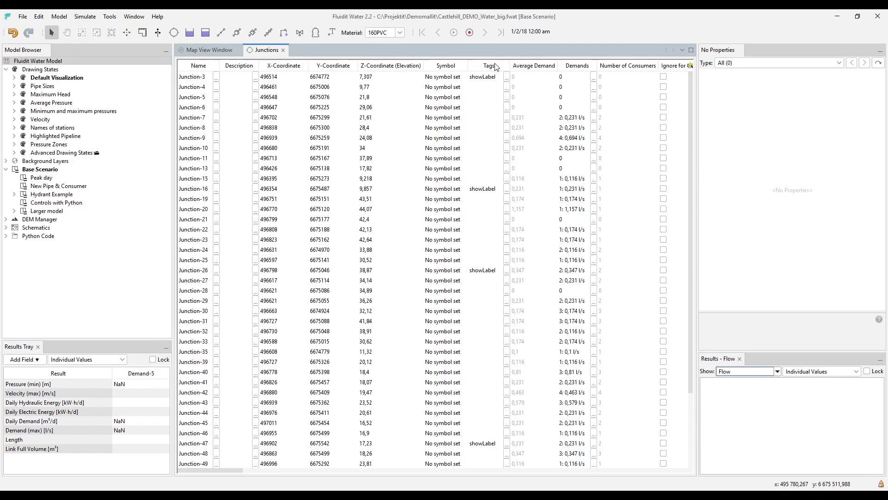
pyautogui.click(391, 67)
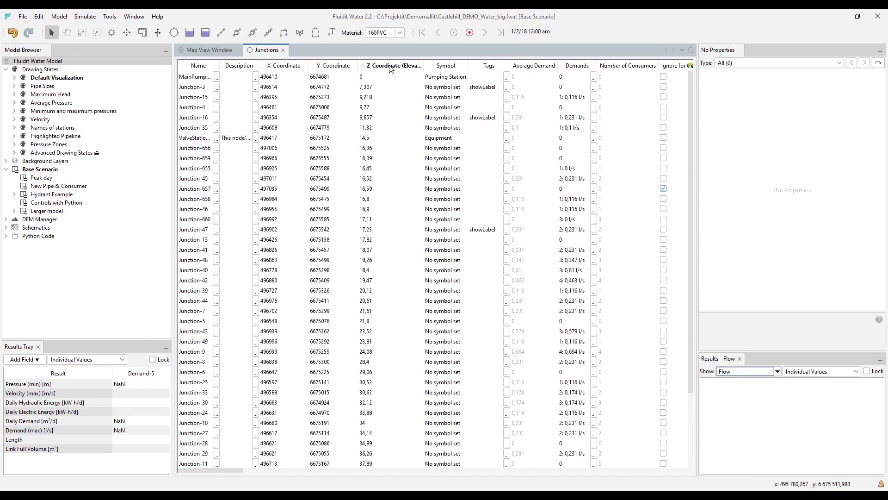
pyautogui.click(392, 67)
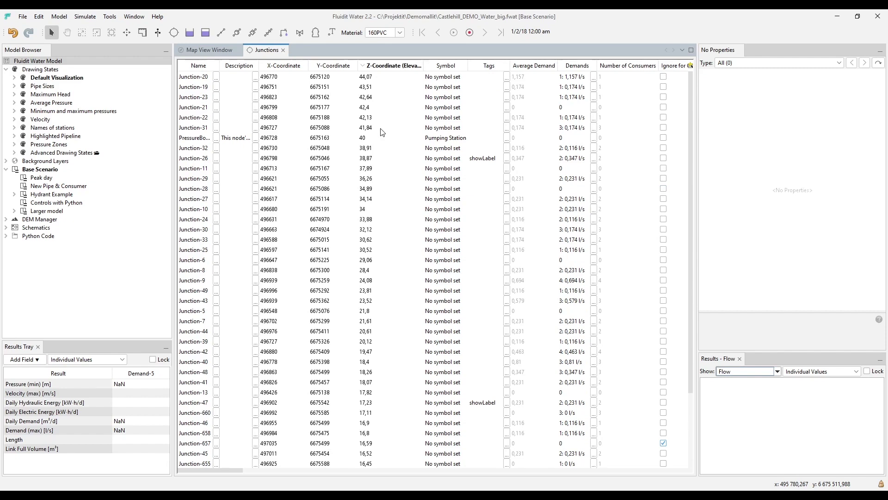
# Step: Select the top five junction rows, Junction-20 to Junction-21, and show them selected in Map View
pyautogui.rightClick(382, 109)
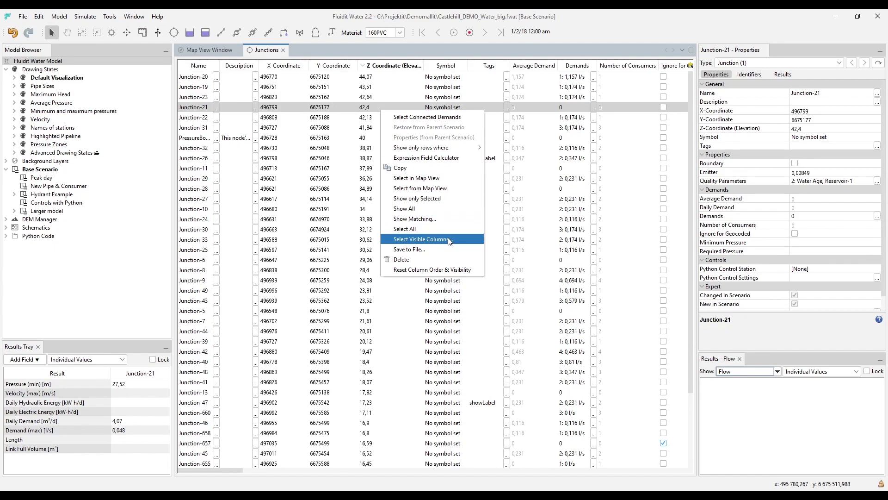
pyautogui.click(522, 80)
pyautogui.moveTo(523, 79); pyautogui.dragTo(526, 117)
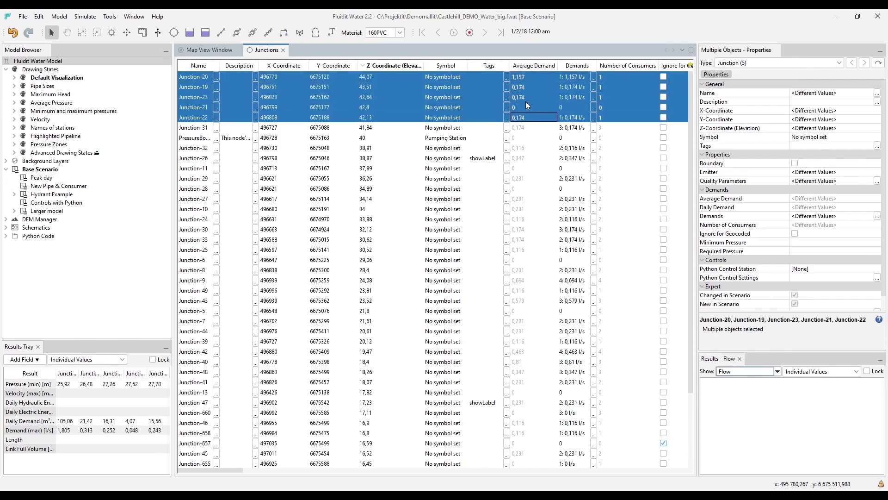
pyautogui.rightClick(526, 101)
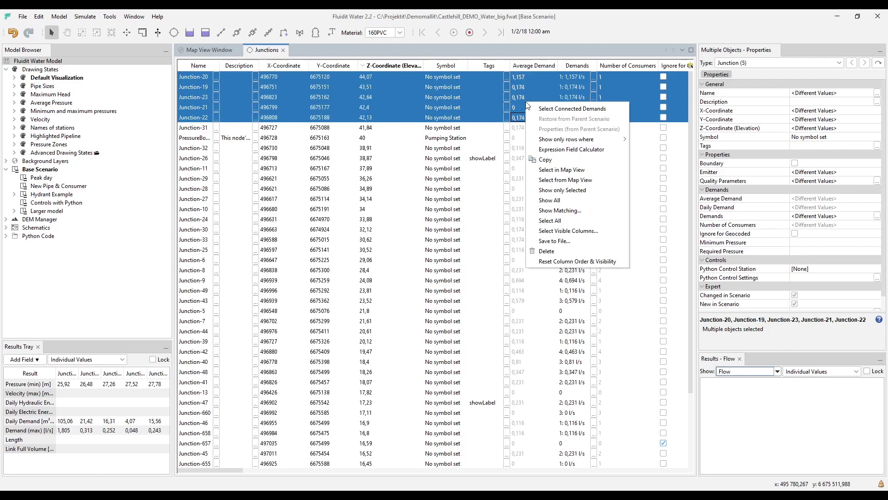
pyautogui.click(596, 170)
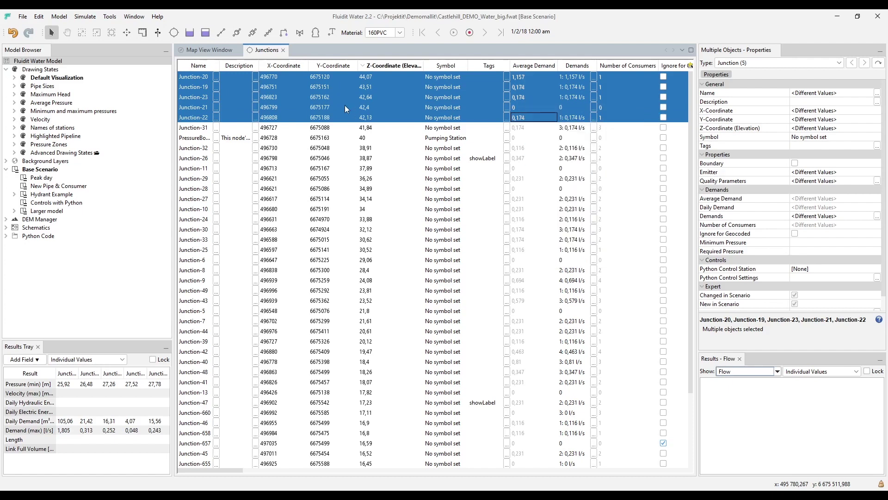
pyautogui.click(222, 55)
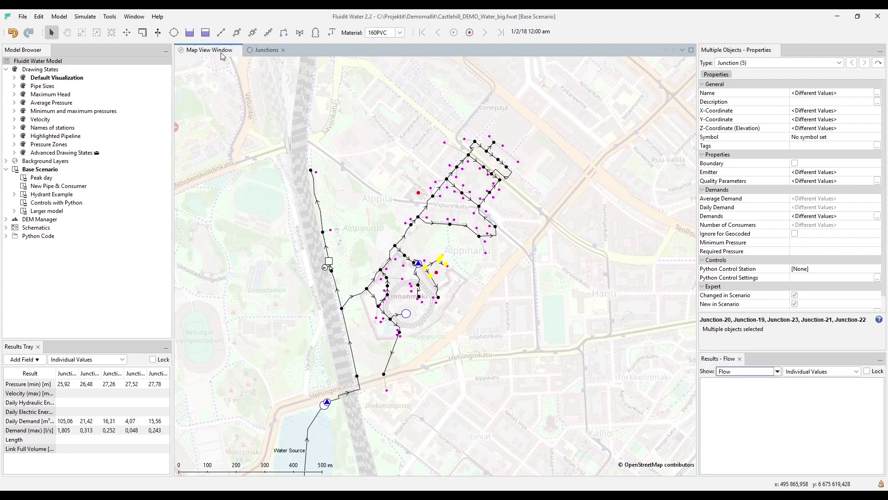
# Step: Select Junction-9, Junction-49, Junction-43 and Junction-42 on the map
pyautogui.click(430, 244)
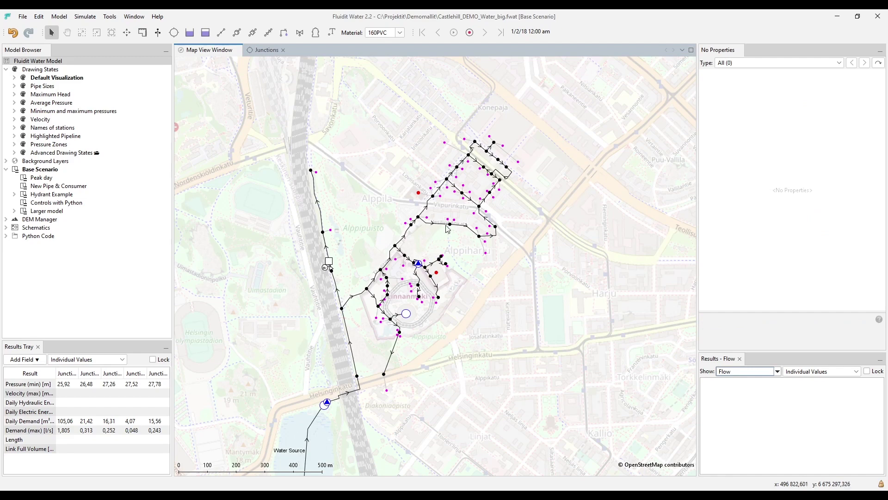
pyautogui.click(480, 236)
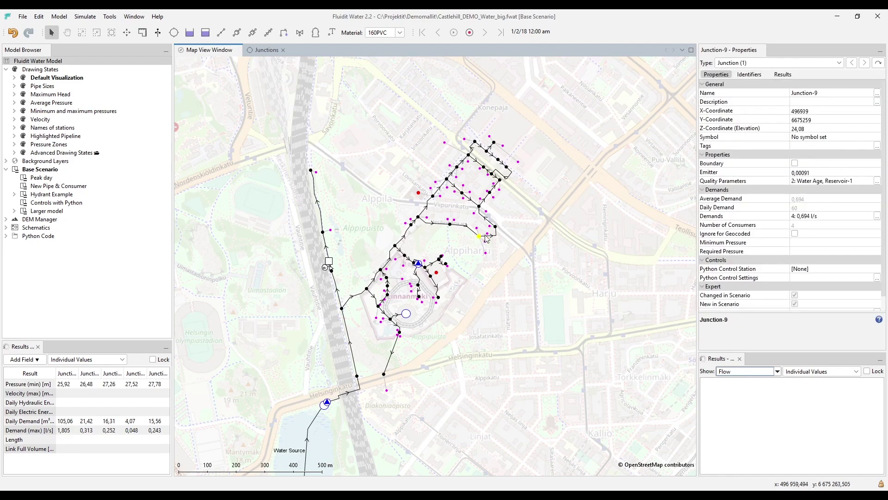
pyautogui.keyDown('ctrl'); pyautogui.click(495, 226); pyautogui.keyUp('ctrl')
pyautogui.keyDown('ctrl'); pyautogui.click(479, 206); pyautogui.keyUp('ctrl')
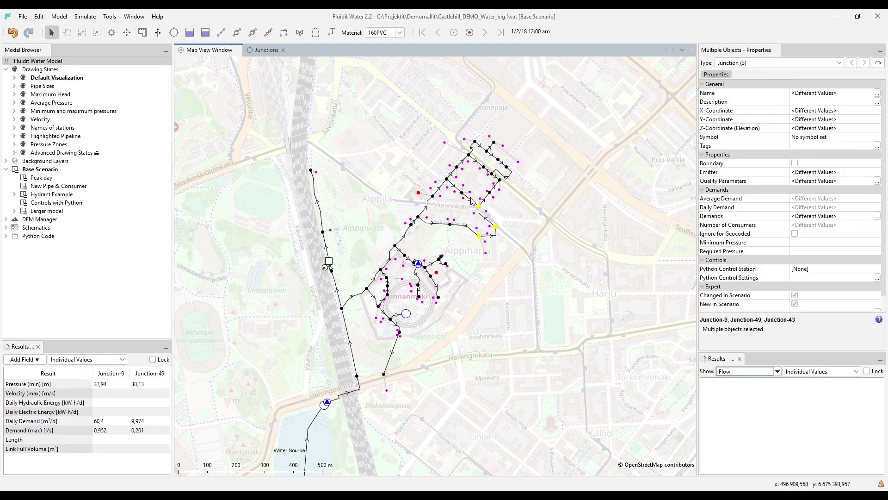
pyautogui.keyDown('ctrl'); pyautogui.click(462, 192); pyautogui.keyUp('ctrl')
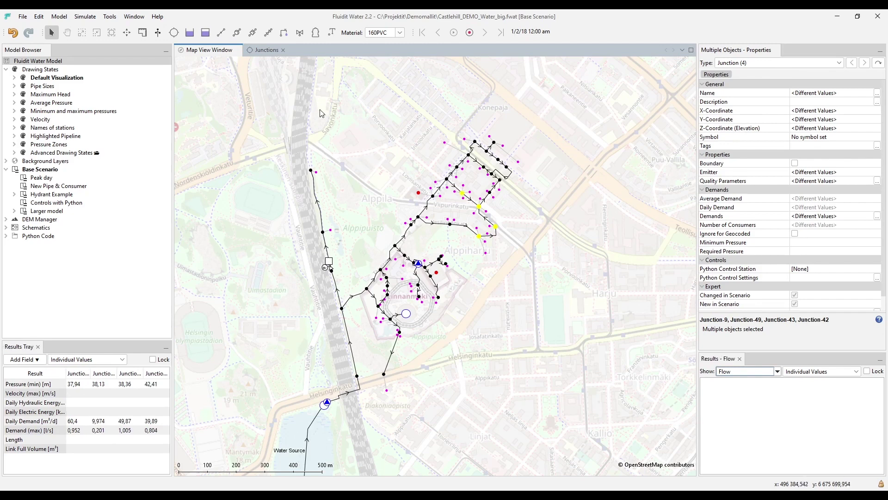
# Step: Filter the Junctions table to the map selection with Show only Selected, then close the table
pyautogui.click(267, 50)
pyautogui.moveTo(296, 78); pyautogui.dragTo(431, 115)
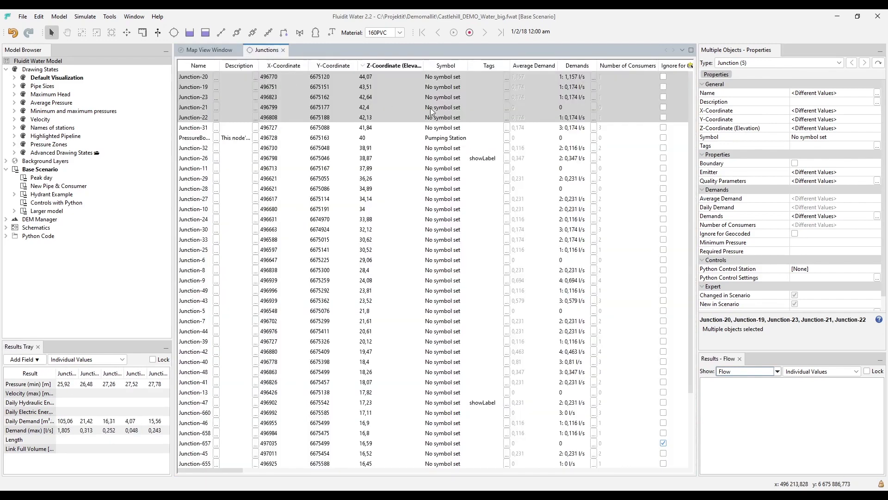
pyautogui.rightClick(498, 112)
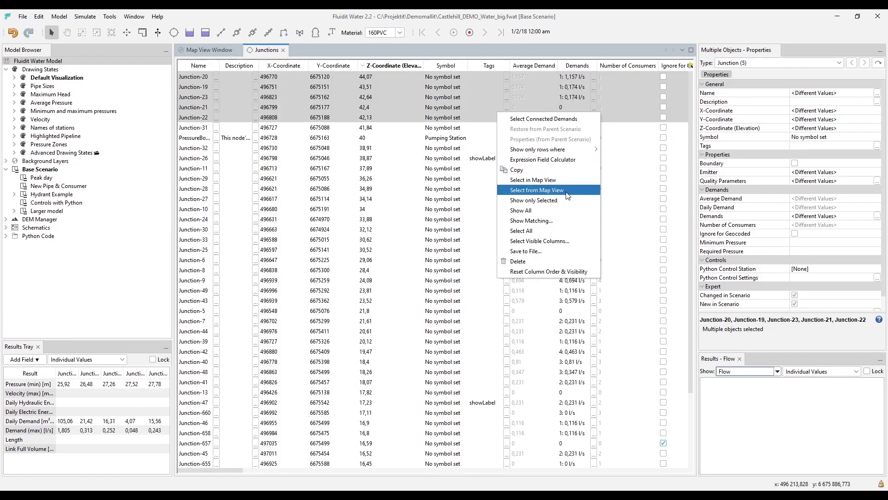
pyautogui.click(536, 190)
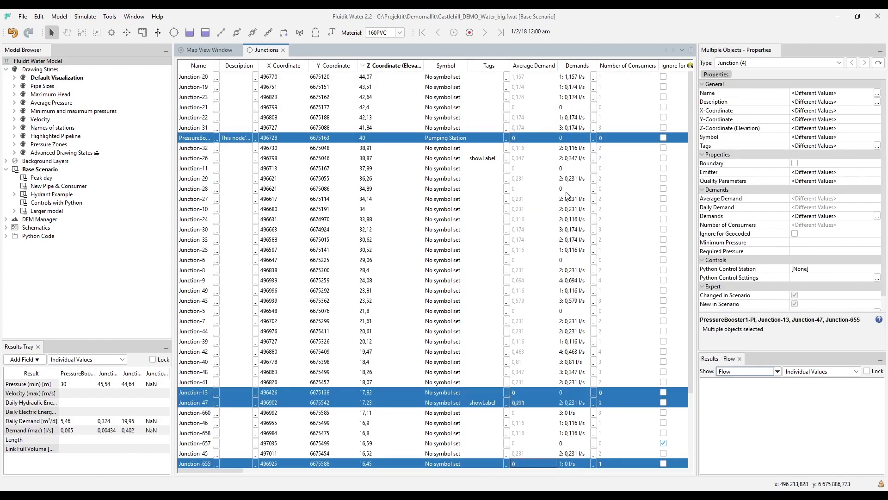
pyautogui.rightClick(529, 142)
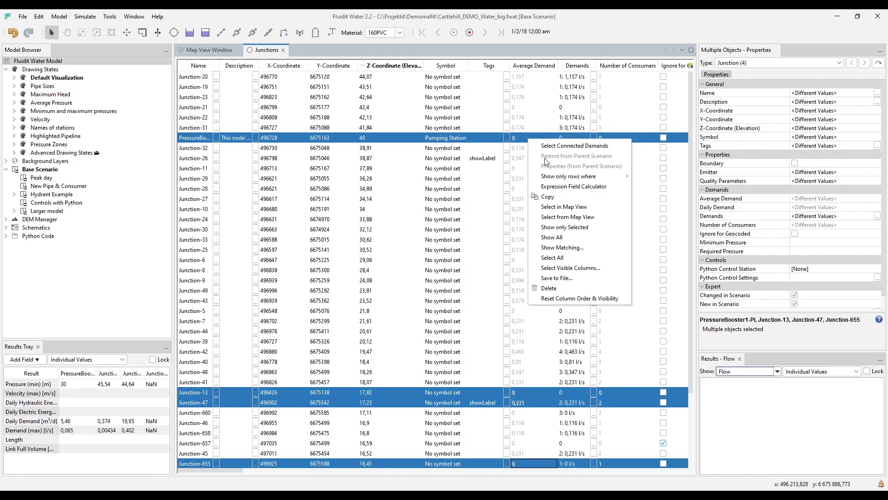
pyautogui.click(607, 229)
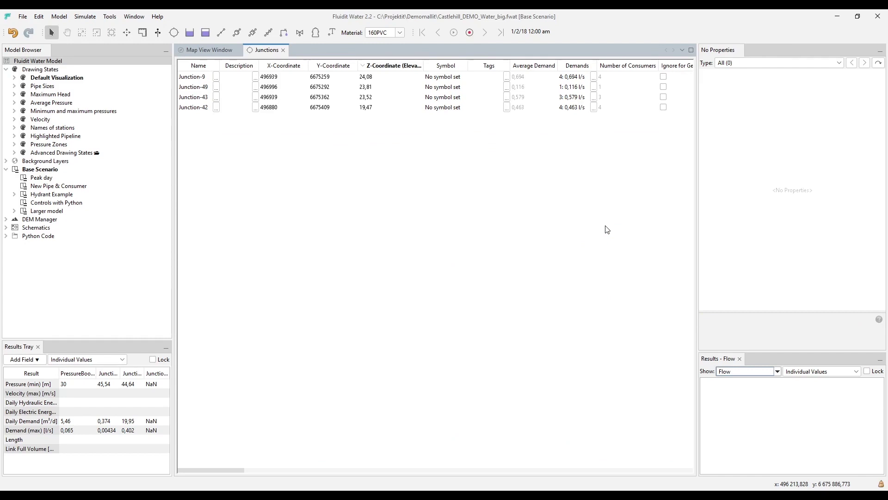
pyautogui.click(283, 50)
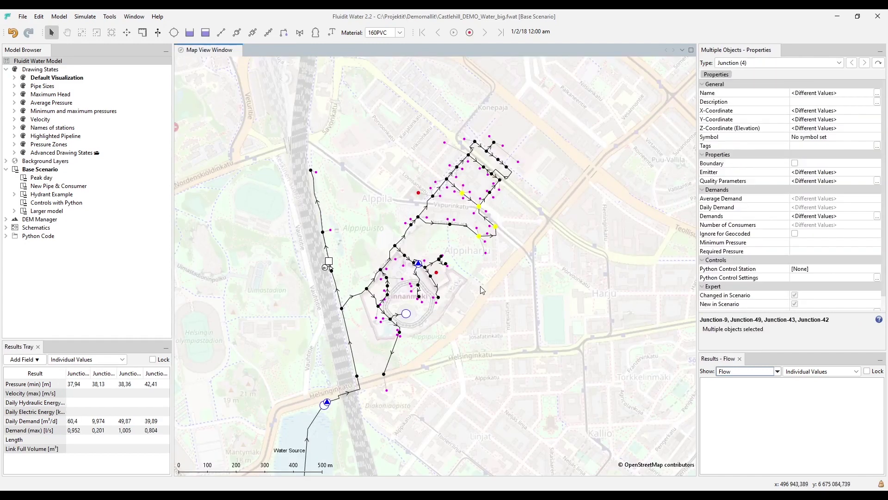
pyautogui.click(506, 312)
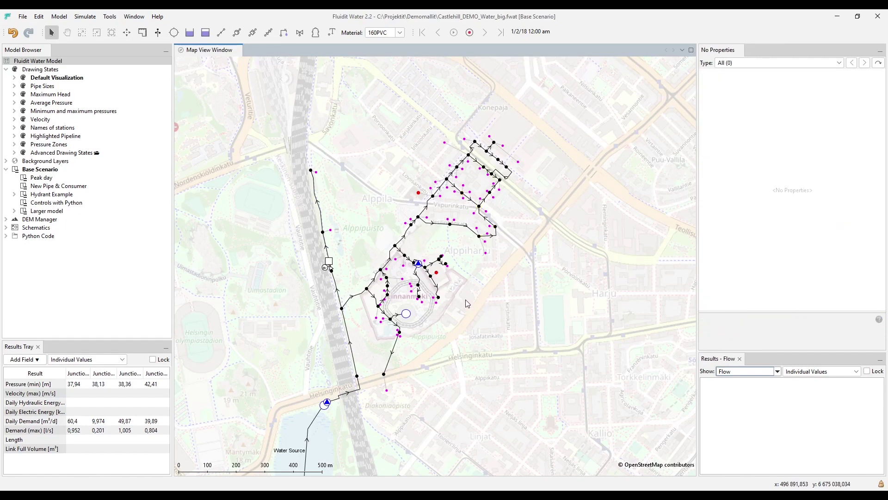
pyautogui.click(485, 253)
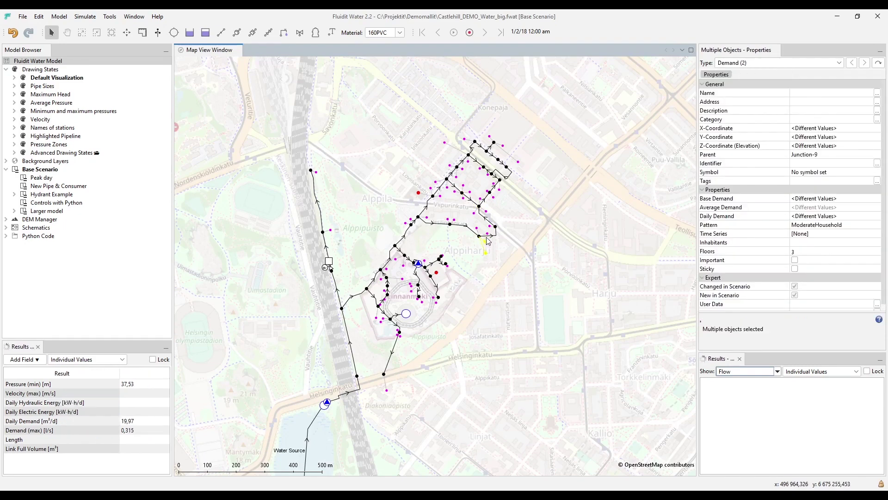
pyautogui.keyDown('ctrl'); pyautogui.click(476, 229); pyautogui.keyUp('ctrl')
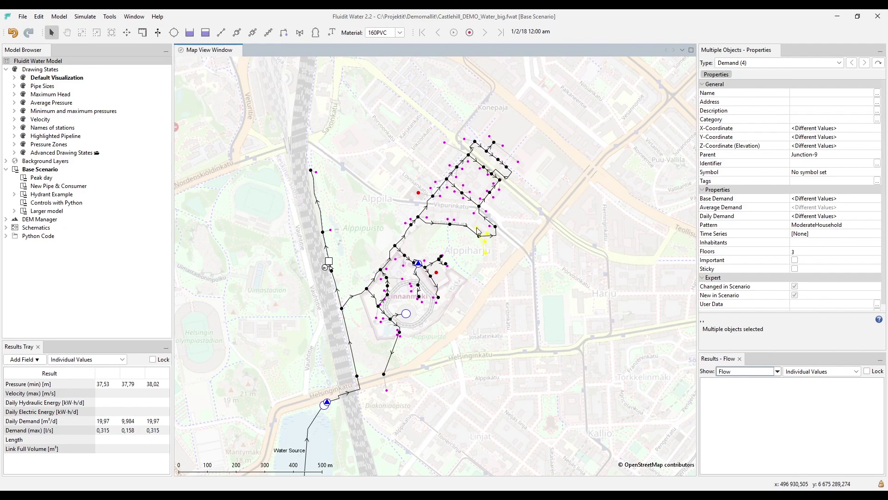
pyautogui.rightClick(477, 277)
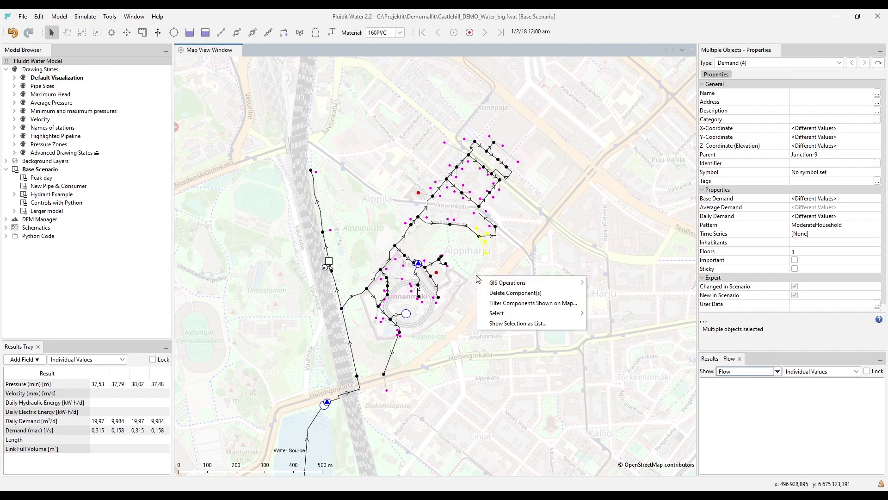
pyautogui.click(559, 323)
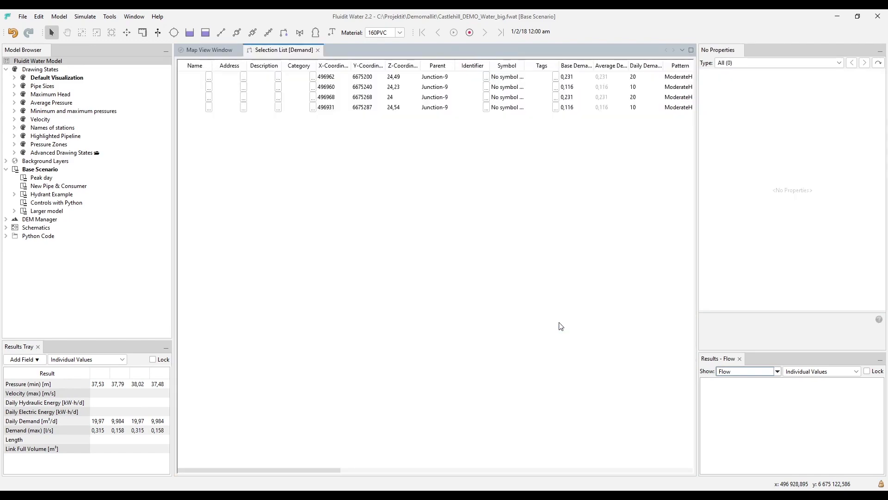
pyautogui.click(319, 51)
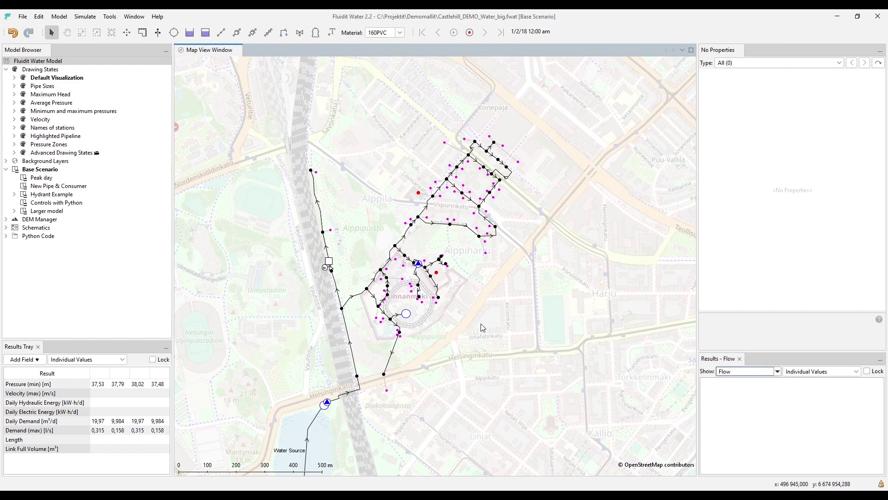
pyautogui.moveTo(274, 145); pyautogui.dragTo(360, 287)
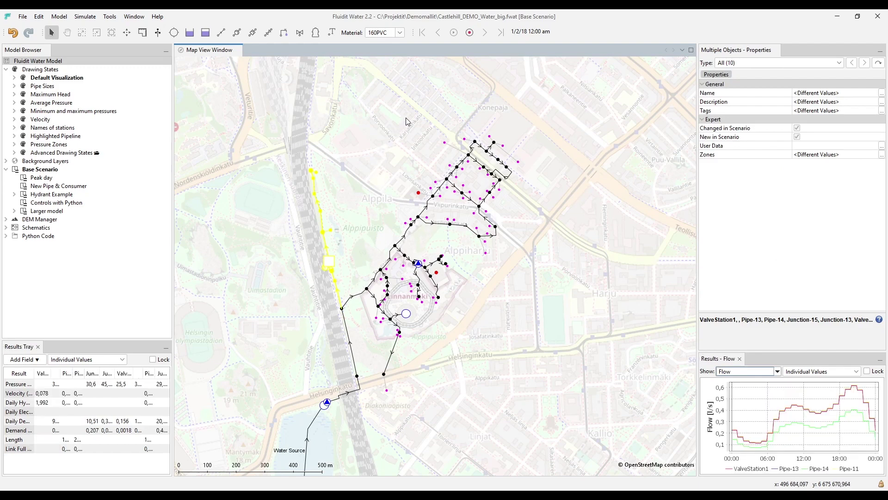
pyautogui.moveTo(407, 121); pyautogui.dragTo(527, 199)
pyautogui.keyDown('ctrl'); pyautogui.click(442, 255); pyautogui.keyUp('ctrl')
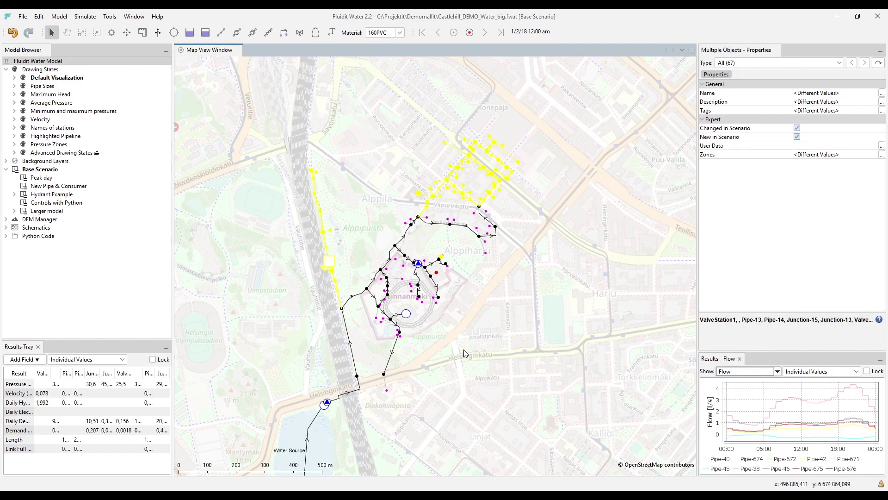
pyautogui.moveTo(392, 96); pyautogui.dragTo(563, 314)
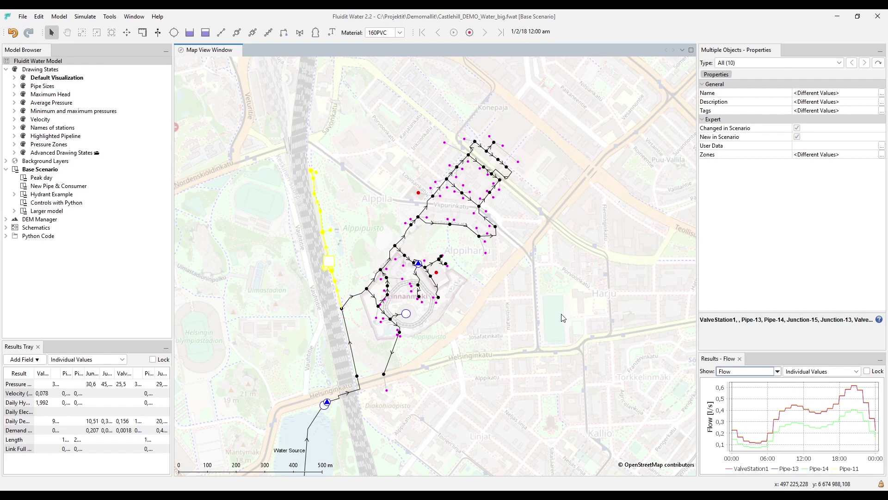
pyautogui.click(460, 333)
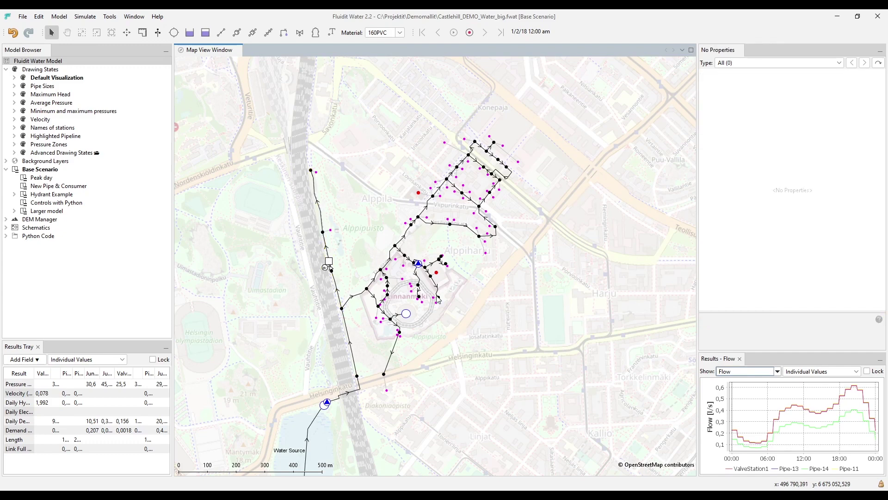
pyautogui.rightClick(406, 238)
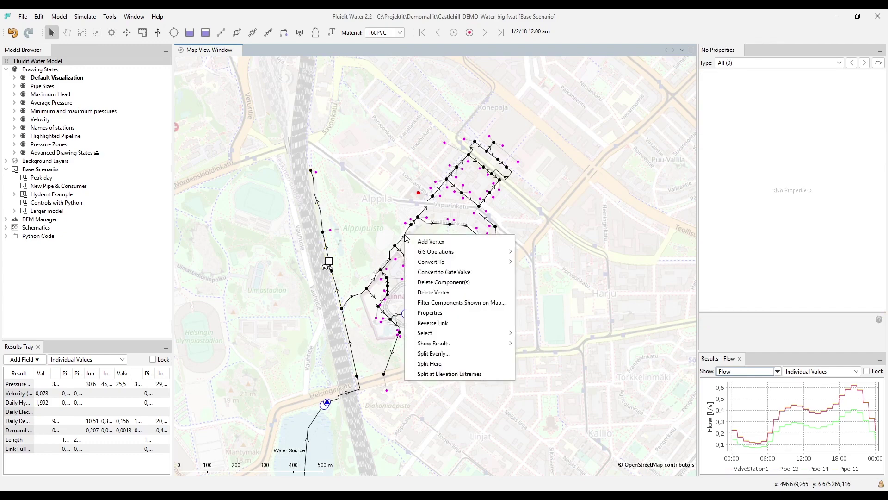
pyautogui.moveTo(499, 338)
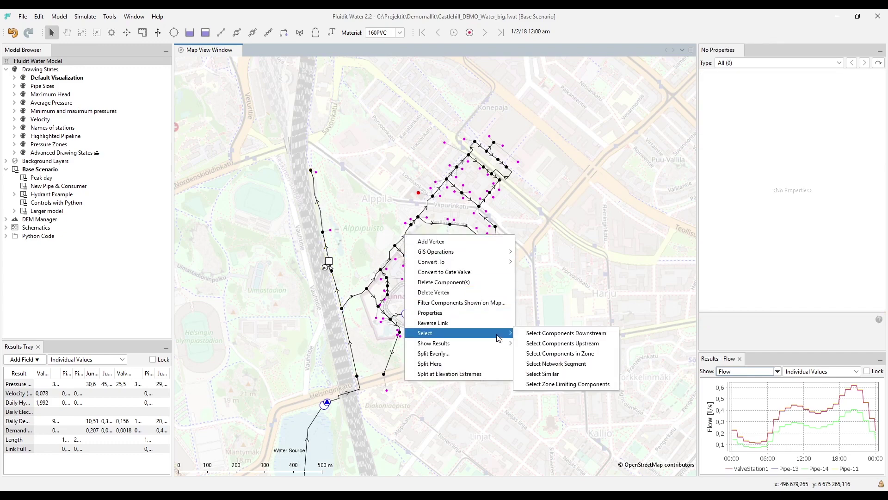
pyautogui.click(553, 365)
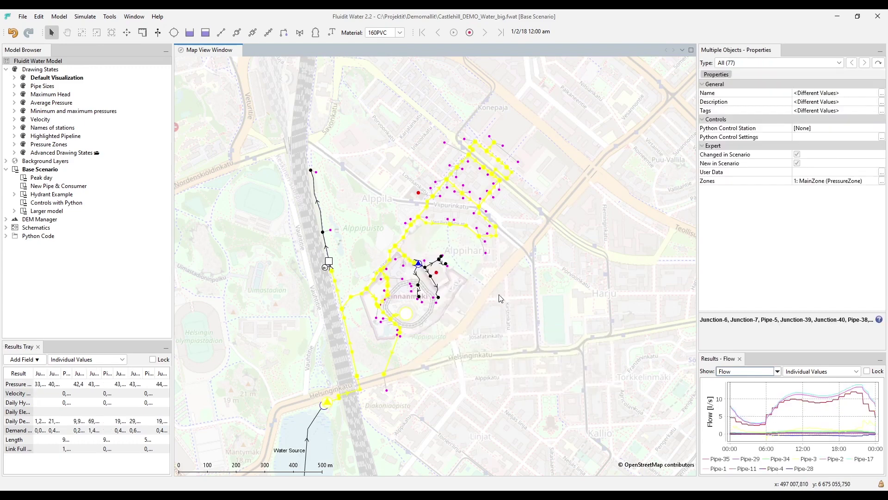
pyautogui.click(435, 249)
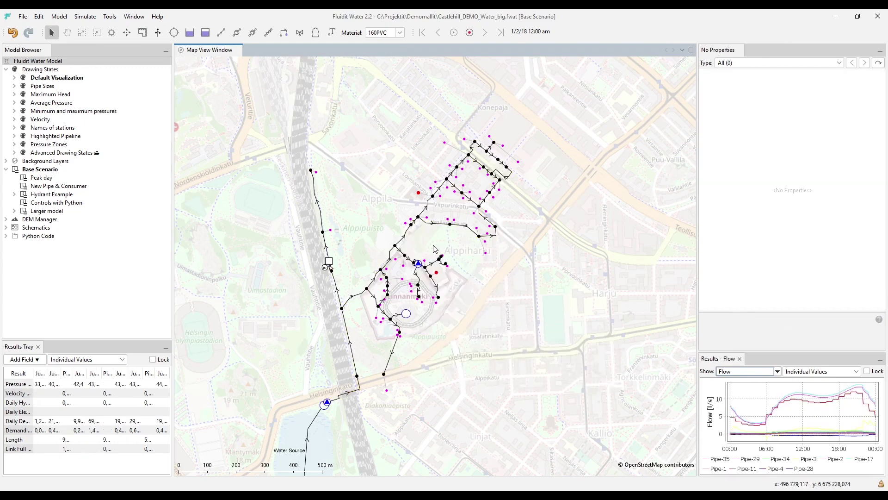
pyautogui.rightClick(406, 238)
pyautogui.moveTo(508, 337)
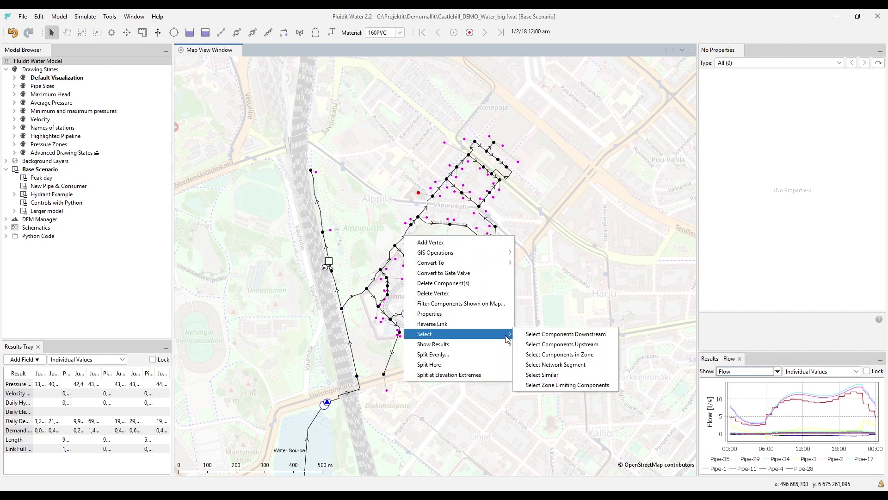
pyautogui.click(547, 334)
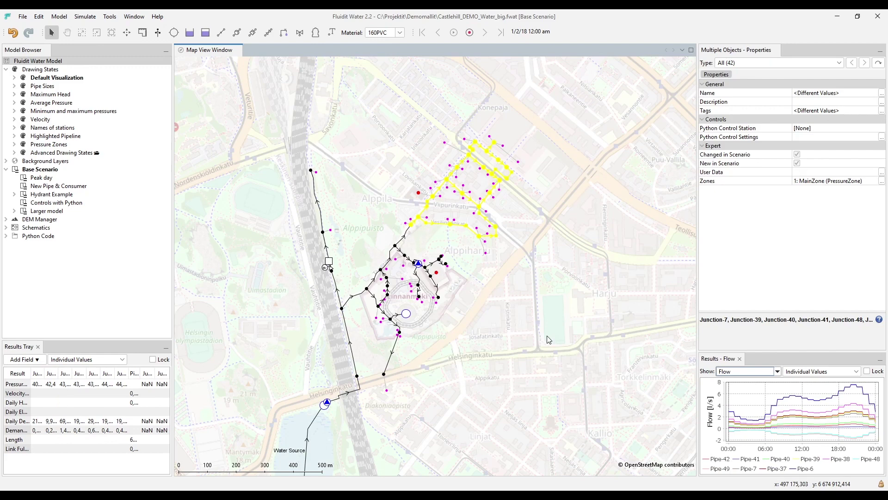
pyautogui.click(481, 284)
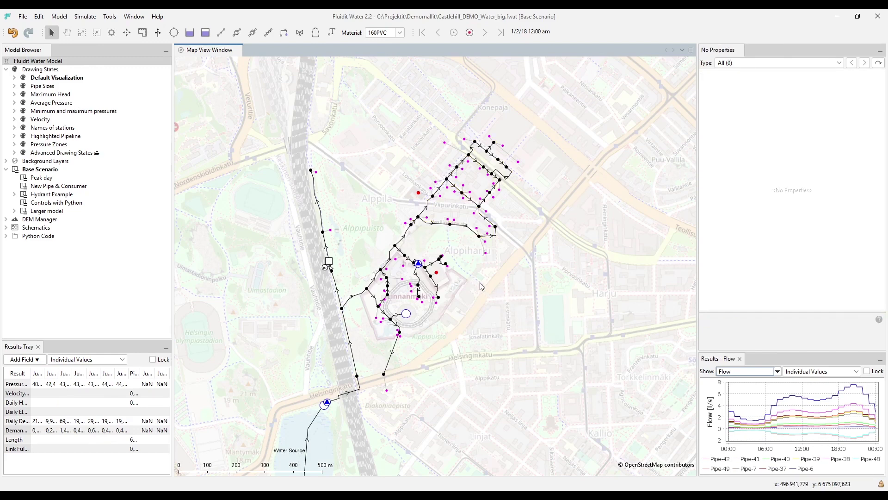
# Step: Find Pipe-1 with Find Components by Expression (Ctrl+F) using the expression 'Pipe-1'
pyautogui.moveTo(480, 282); pyautogui.dragTo(503, 272)
pyautogui.hotkey('ctrl', 'f')
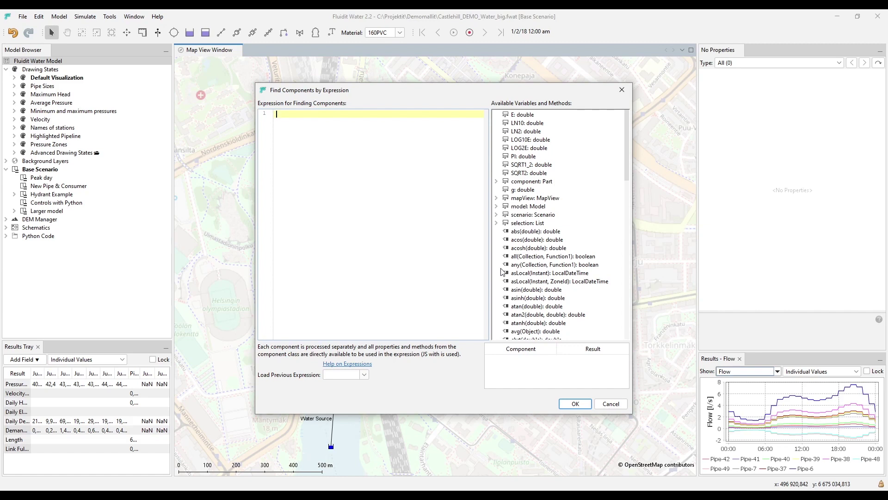
pyautogui.write('Pipe-1')
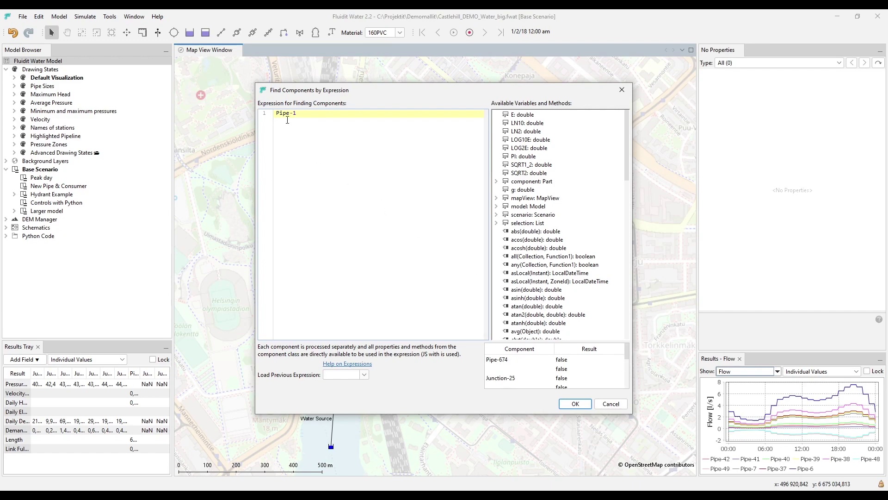
pyautogui.click(576, 404)
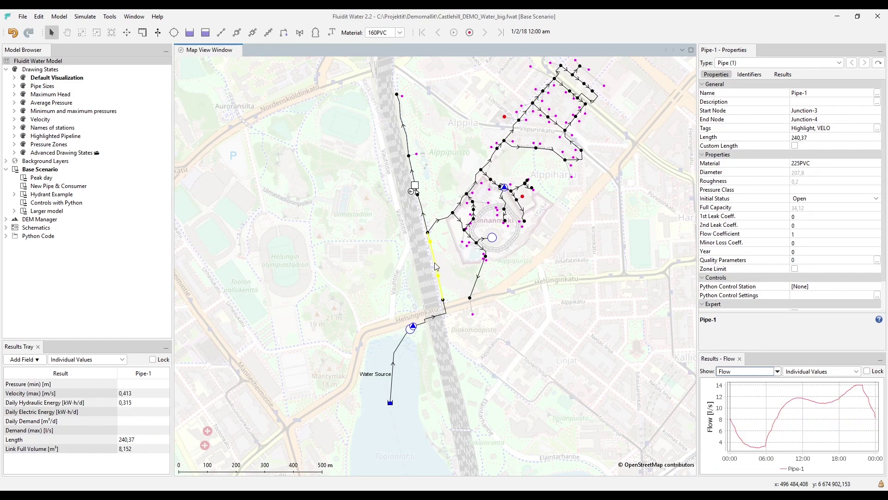
# Step: Search by expression for VELO-tagged pipes, then select Pipe-1 to view its properties
pyautogui.click(555, 230)
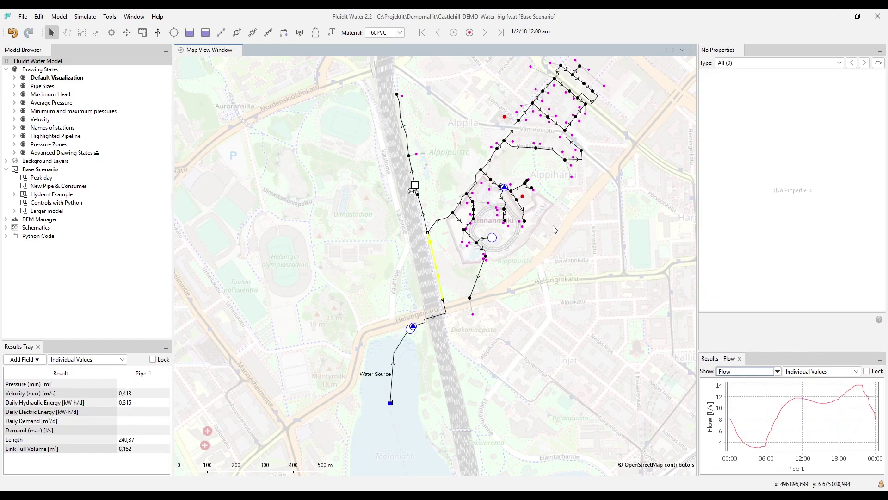
pyautogui.hotkey('ctrl', 'f')
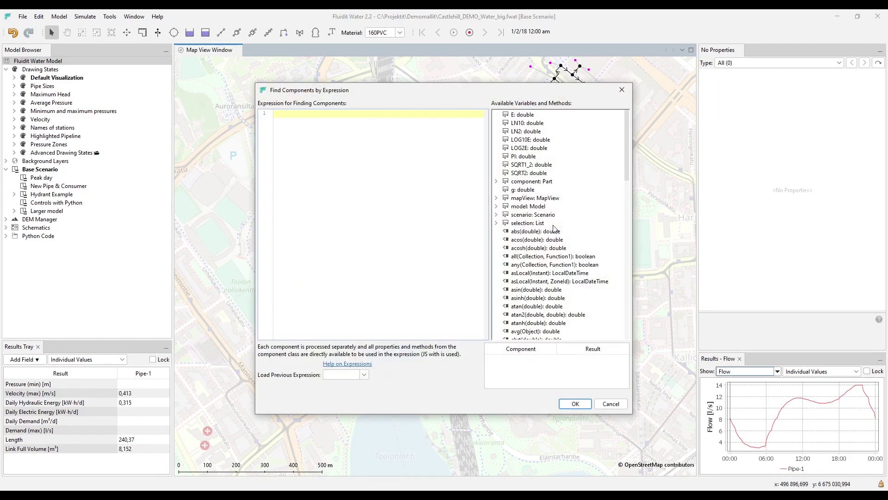
pyautogui.write('VELO')
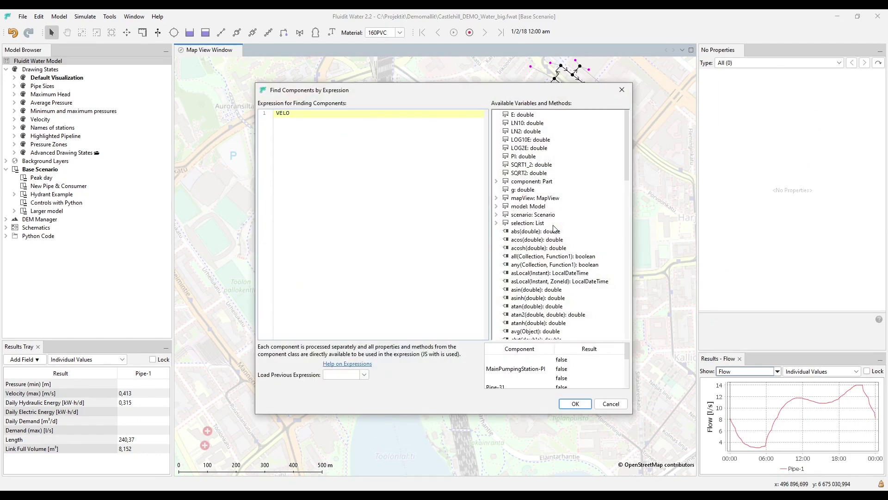
pyautogui.click(573, 405)
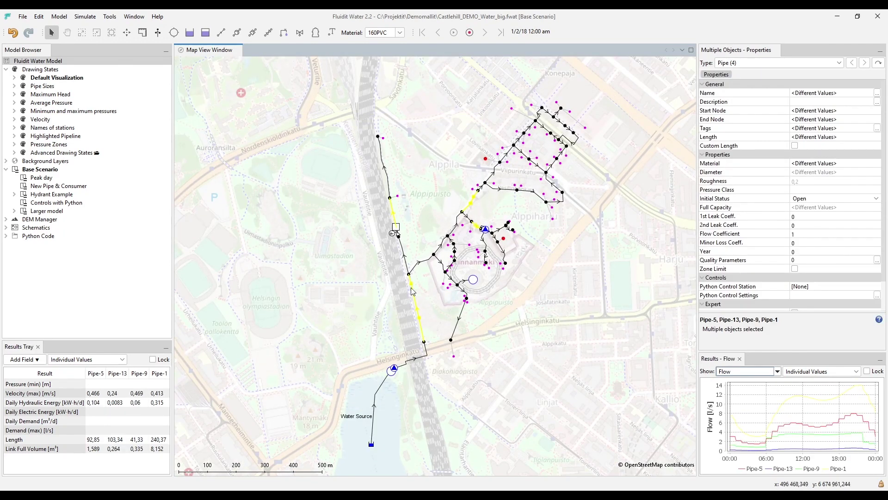
pyautogui.click(418, 308)
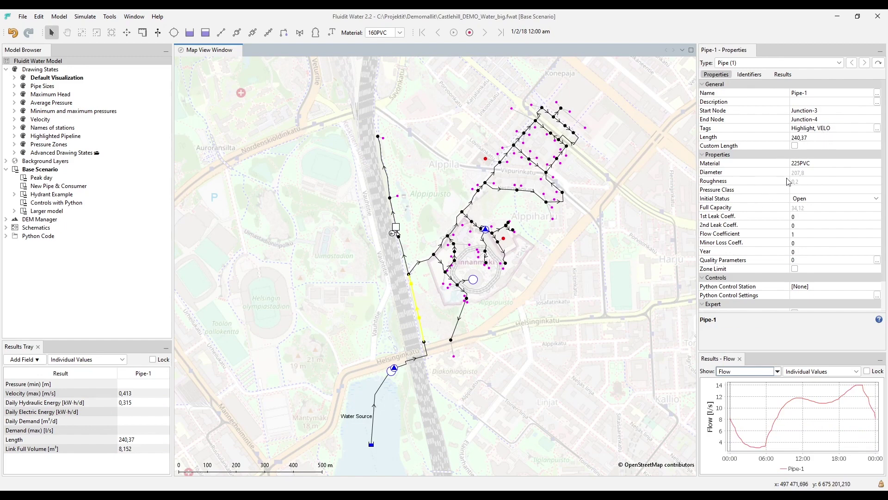
# Step: Copy the programmatic name of Pipe-1's Diameter property to the clipboard with Copy Property Name
pyautogui.click(765, 172)
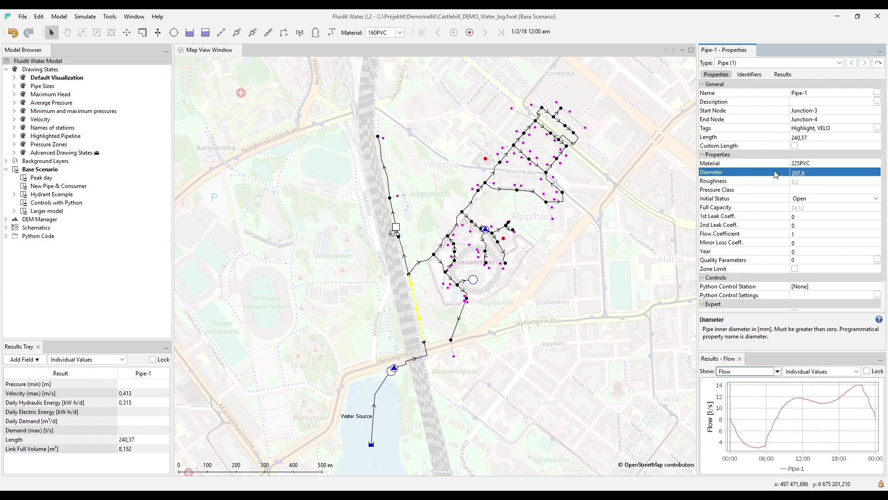
pyautogui.rightClick(836, 175)
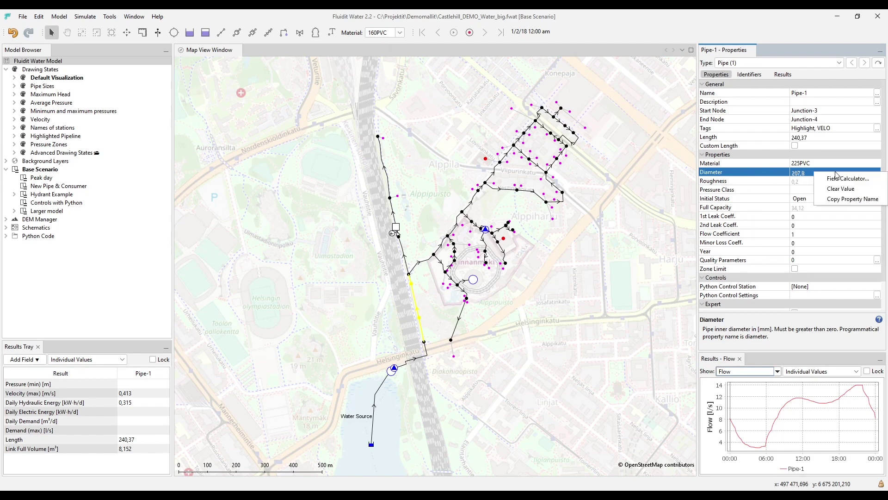
pyautogui.click(850, 199)
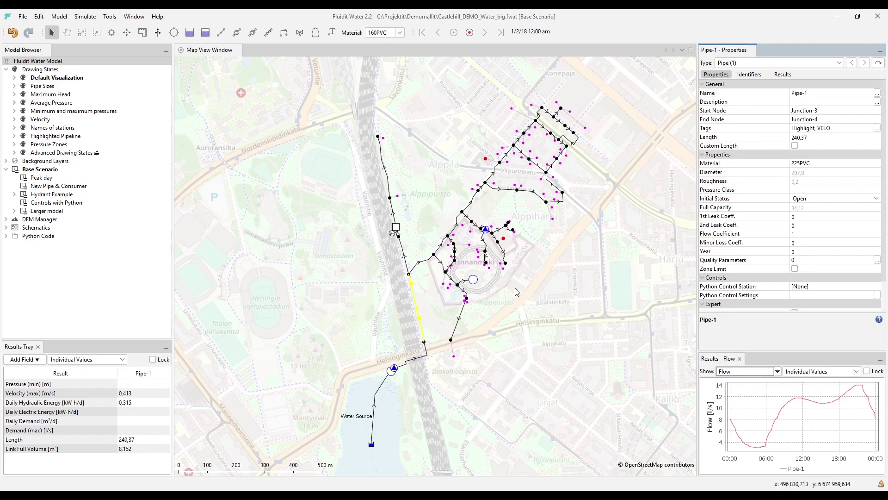
# Step: Run the expression search diameter>100 to select the 21 matching pipes
pyautogui.hotkey('ctrl', 'f')
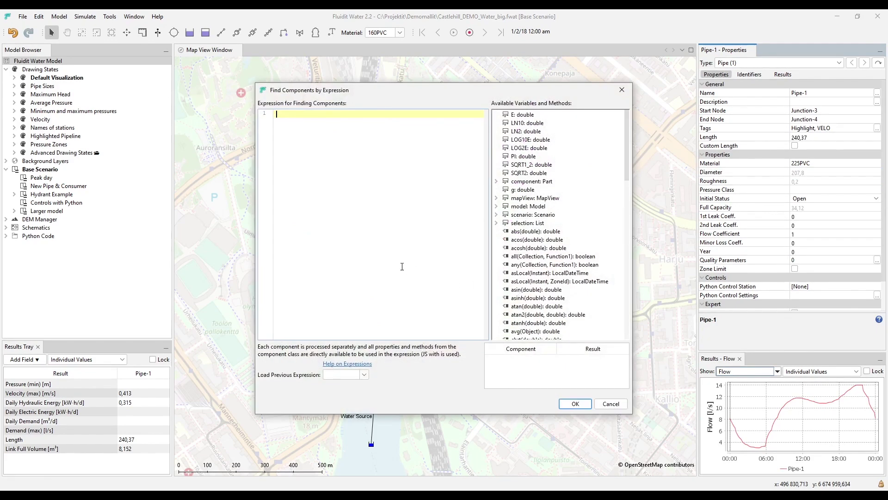
pyautogui.hotkey('ctrl', 'v')
pyautogui.write('>100')
pyautogui.click(575, 403)
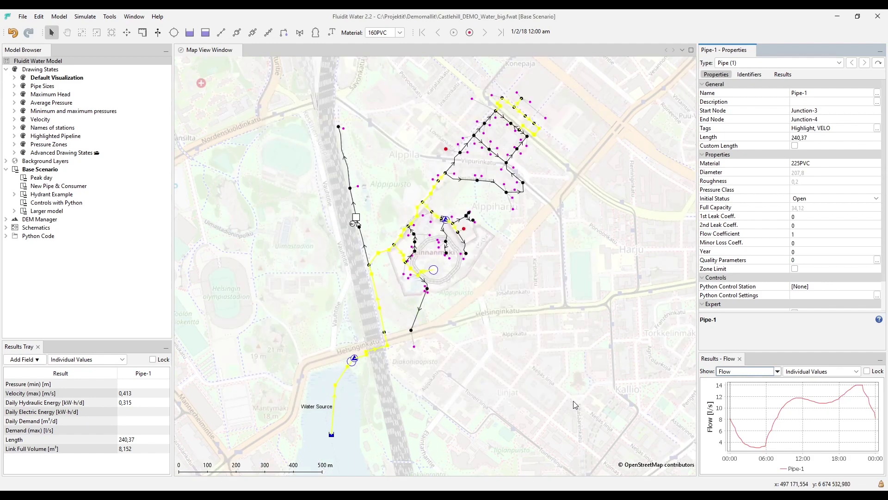
# Step: Pan over the matching pipes, then clear the selection and reselect Pipe-1
pyautogui.moveTo(496, 238); pyautogui.dragTo(504, 255)
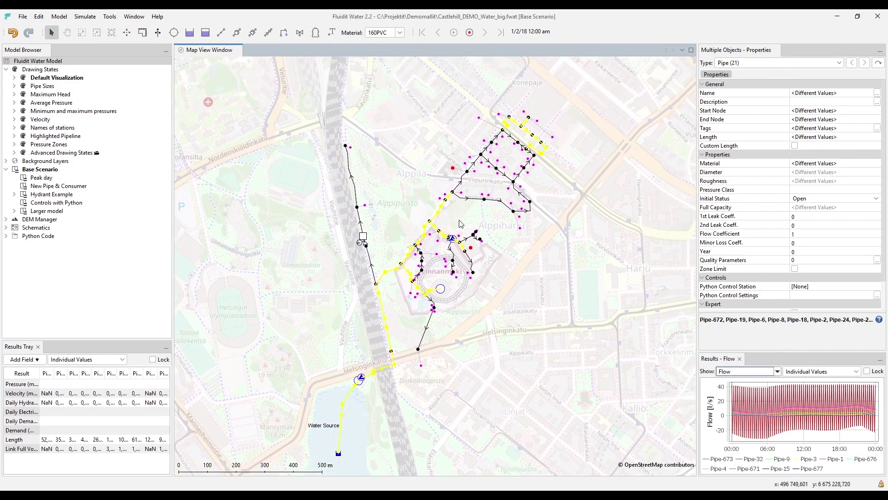
pyautogui.click(384, 315)
pyautogui.click(385, 318)
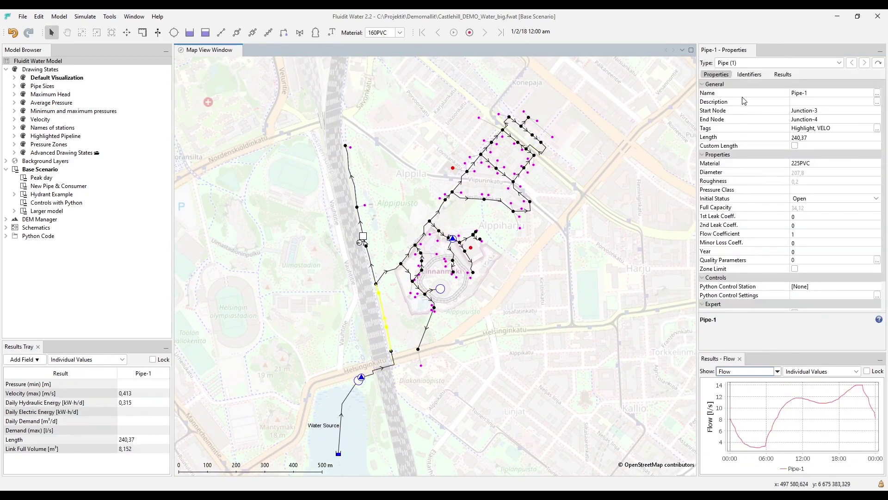
# Step: Run the expression search result("MAX_FLOW")>5 to find the nine high-flow components, then deselect them
pyautogui.click(564, 276)
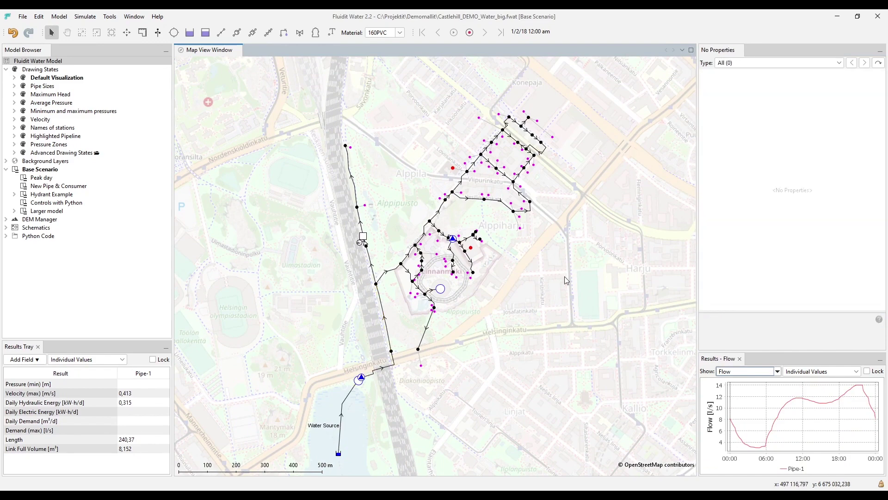
pyautogui.hotkey('ctrl', 'f')
pyautogui.write('res')
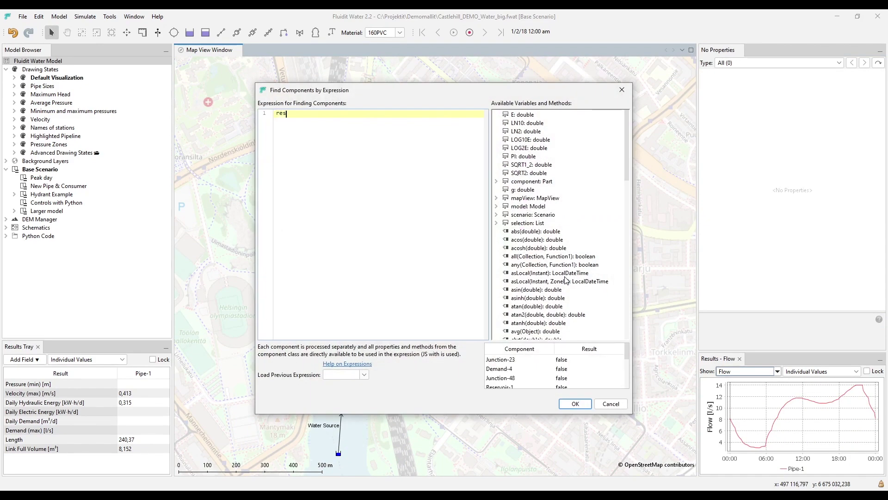
pyautogui.write('ult(')
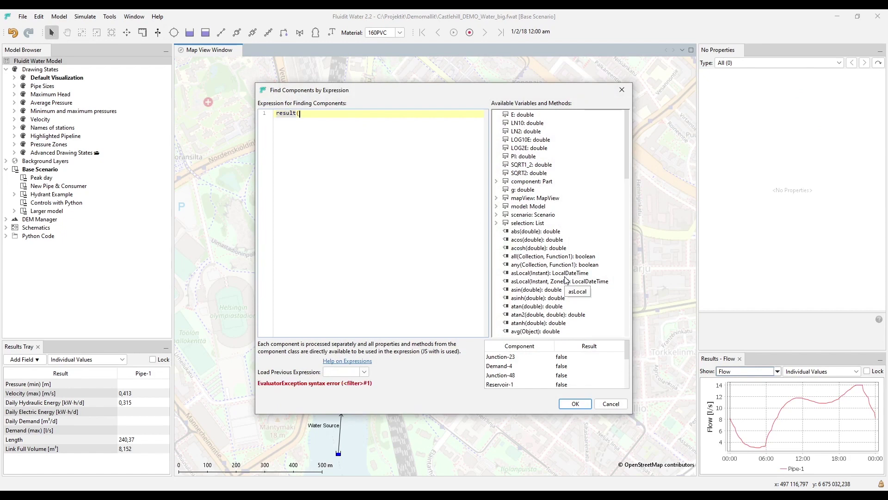
pyautogui.write('"')
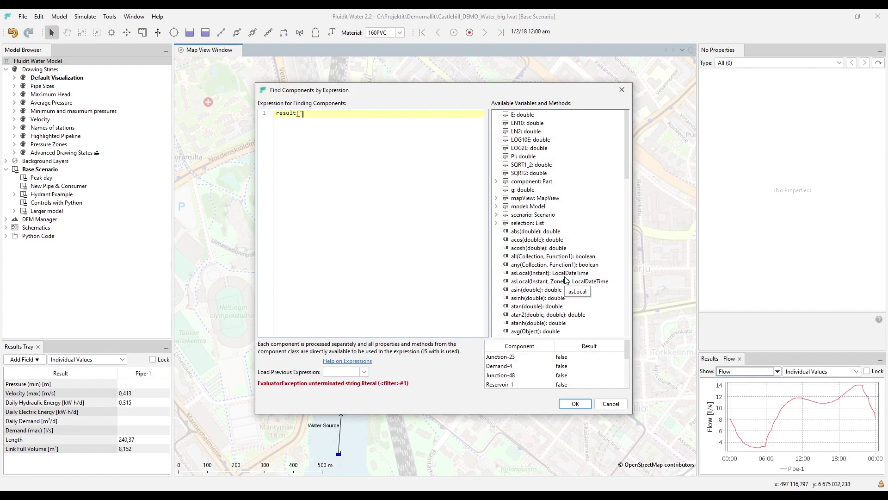
pyautogui.write('MAX_FLOW")')
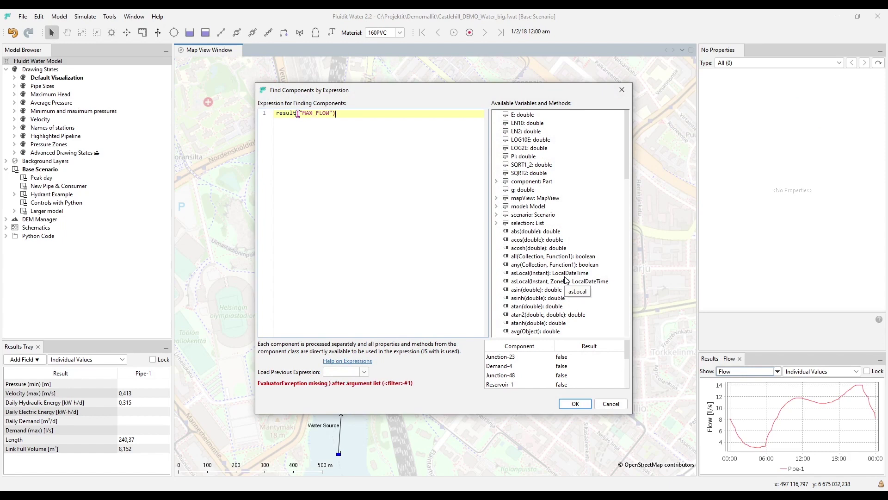
pyautogui.write('>5')
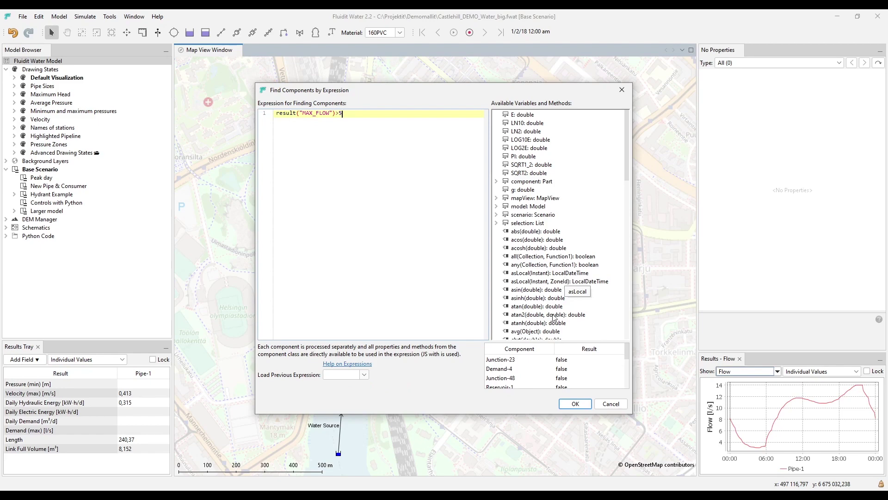
pyautogui.click(575, 405)
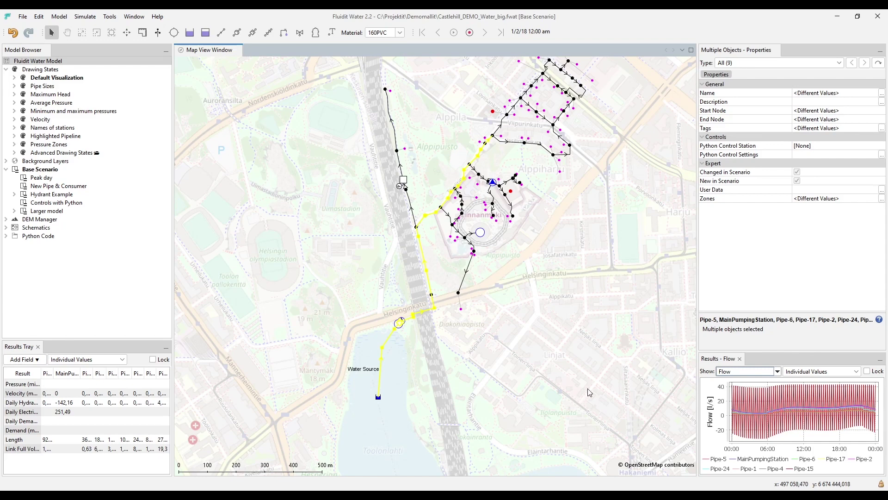
pyautogui.click(415, 265)
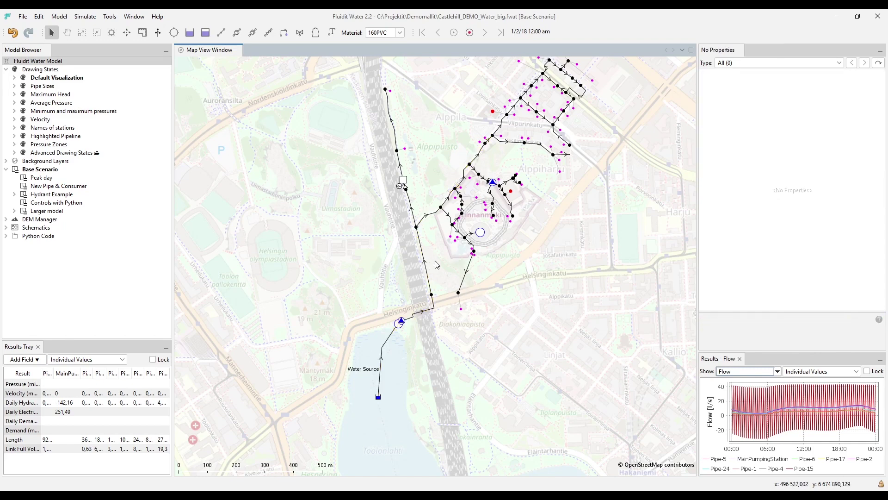
# Step: Zoom to Linnanmäki and set Daily Demand to 10 m³/d on four selected consumer demands
pyautogui.moveTo(448, 267); pyautogui.dragTo(435, 306)
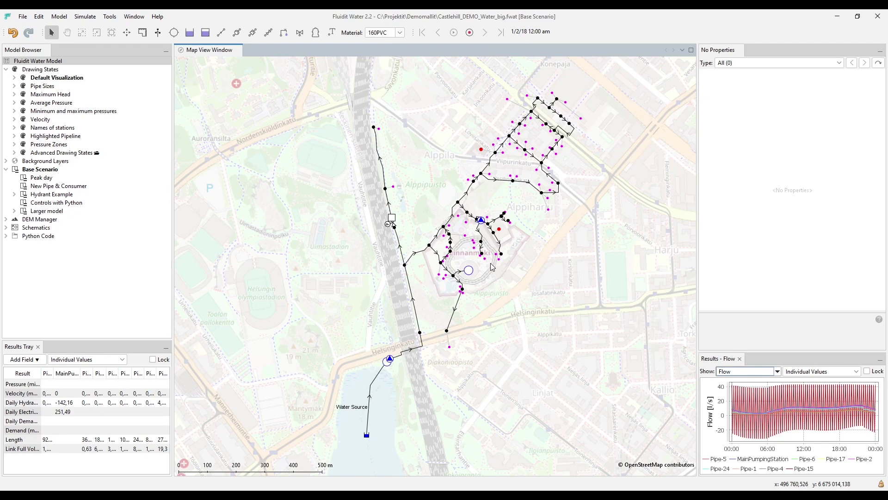
pyautogui.scroll(3, 494, 265)
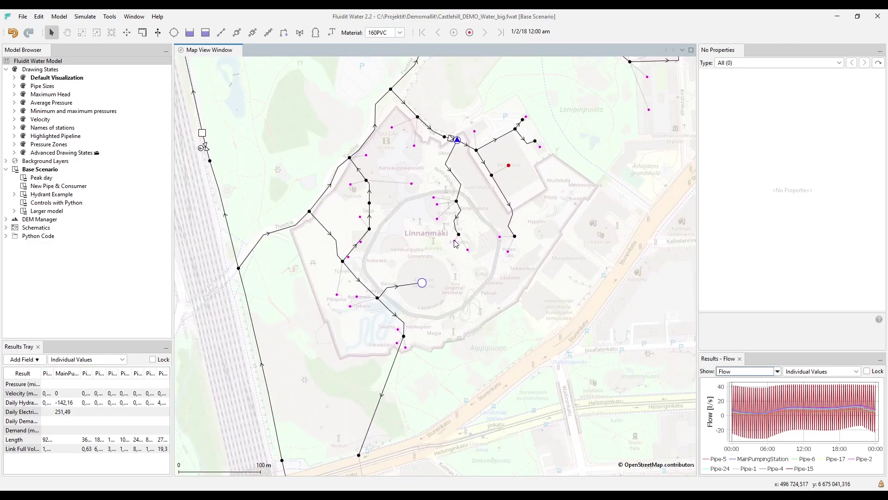
pyautogui.click(467, 251)
pyautogui.keyDown('ctrl'); pyautogui.click(456, 242); pyautogui.keyUp('ctrl')
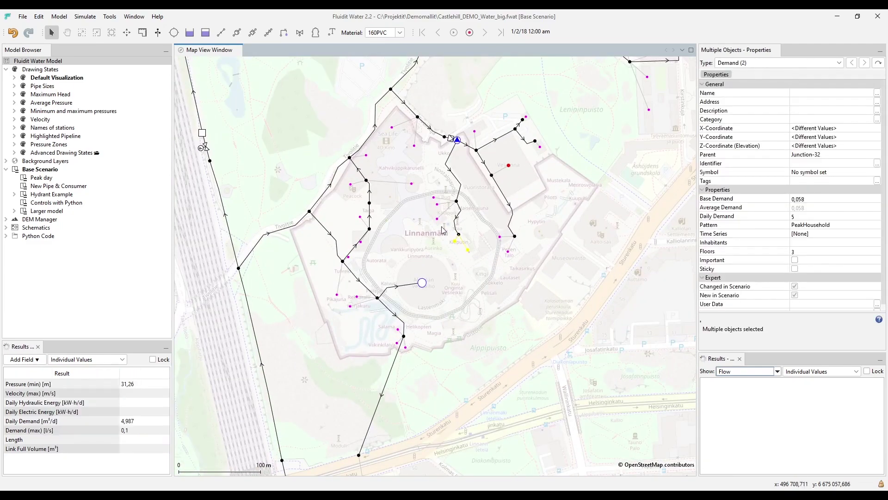
pyautogui.keyDown('ctrl'); pyautogui.click(438, 209); pyautogui.keyUp('ctrl')
pyautogui.keyDown('ctrl'); pyautogui.click(439, 206); pyautogui.keyUp('ctrl')
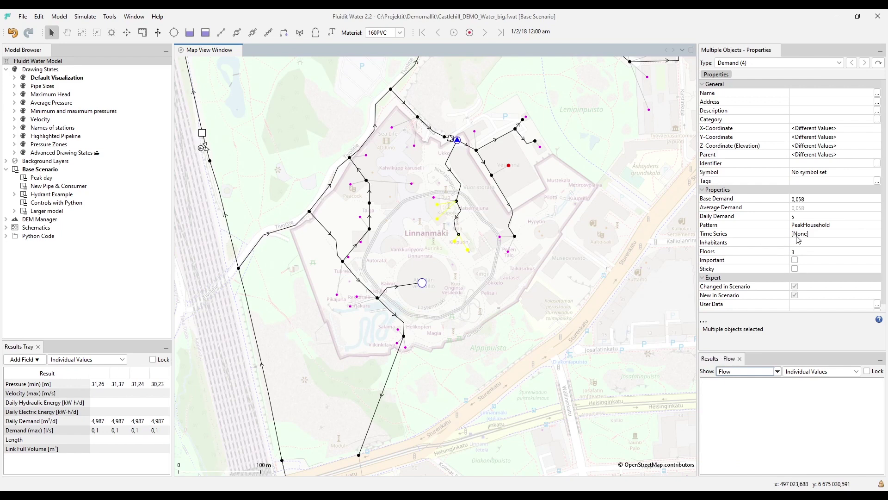
pyautogui.click(822, 216)
pyautogui.write('10')
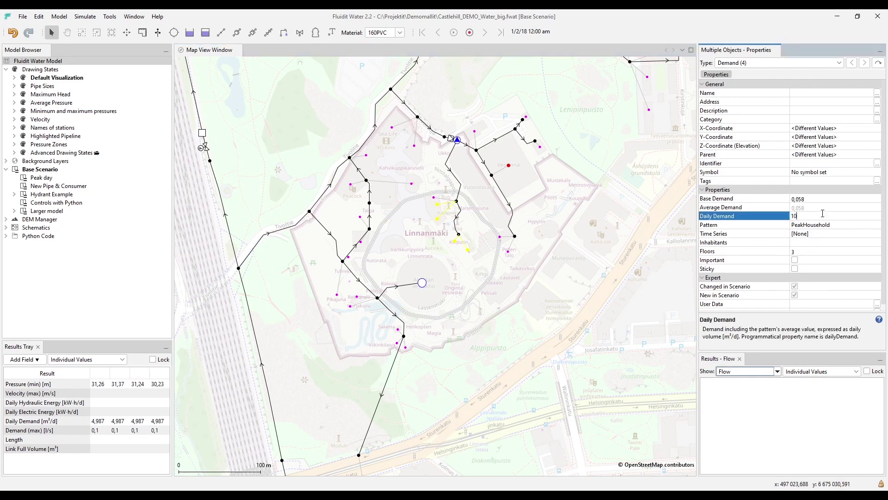
pyautogui.press('Return')
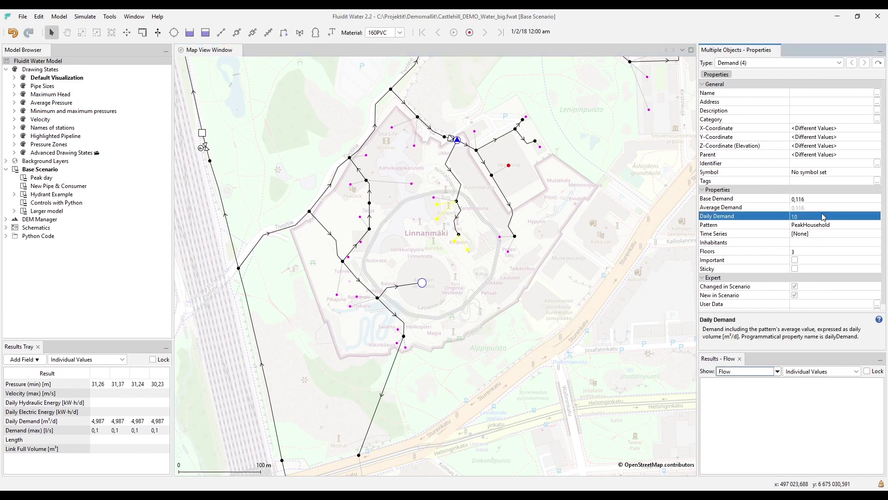
# Step: Clear the selection and select two neighbouring Linnanmäki demands
pyautogui.click(539, 290)
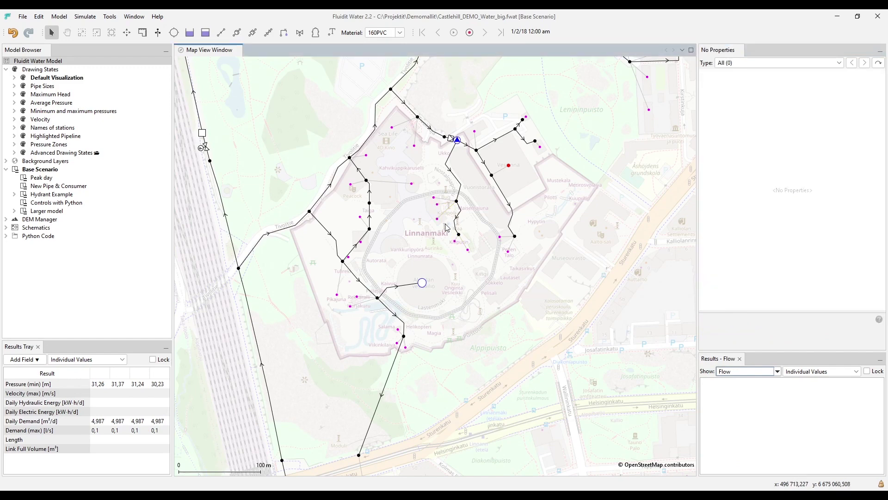
pyautogui.click(435, 199)
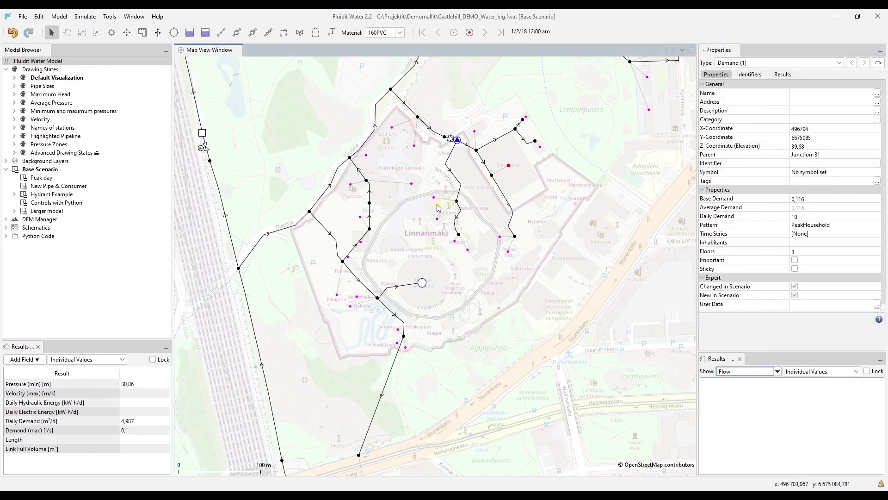
pyautogui.click(437, 205)
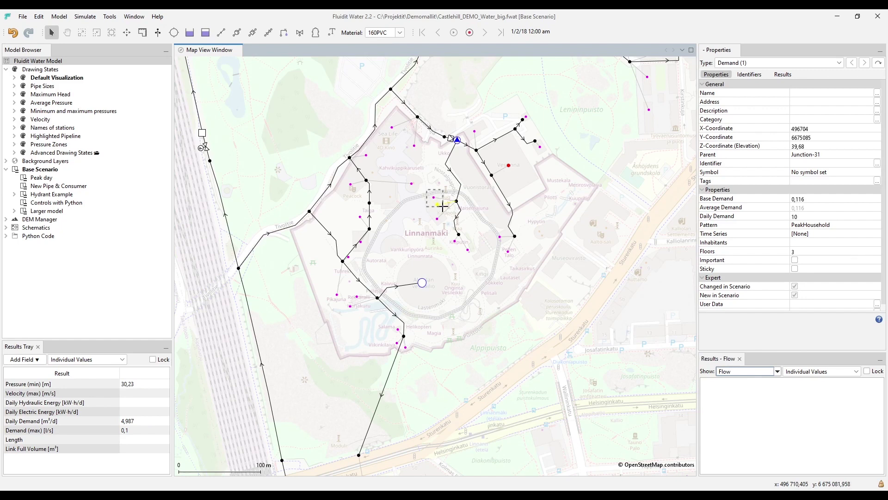
pyautogui.keyDown('shift'); pyautogui.click(434, 199); pyautogui.keyUp('shift')
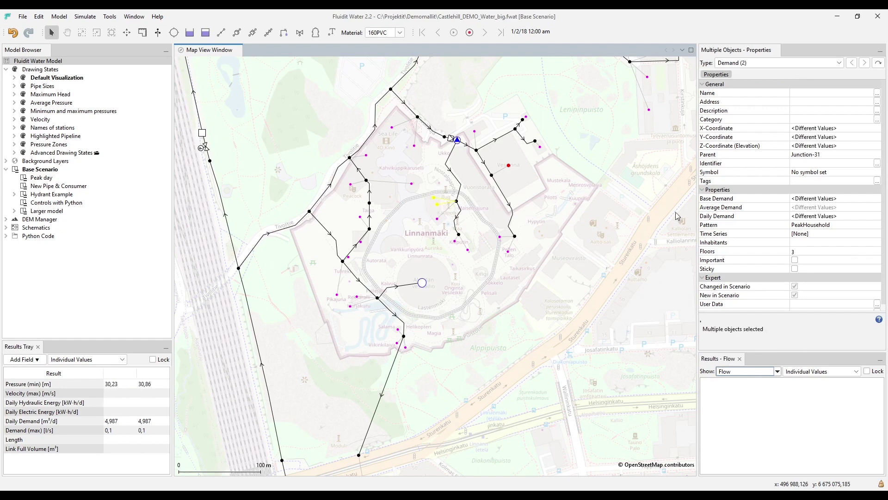
# Step: Apply baseDemand*1.5 to the two selected demands' Base Demand with the Field Calculator
pyautogui.rightClick(835, 201)
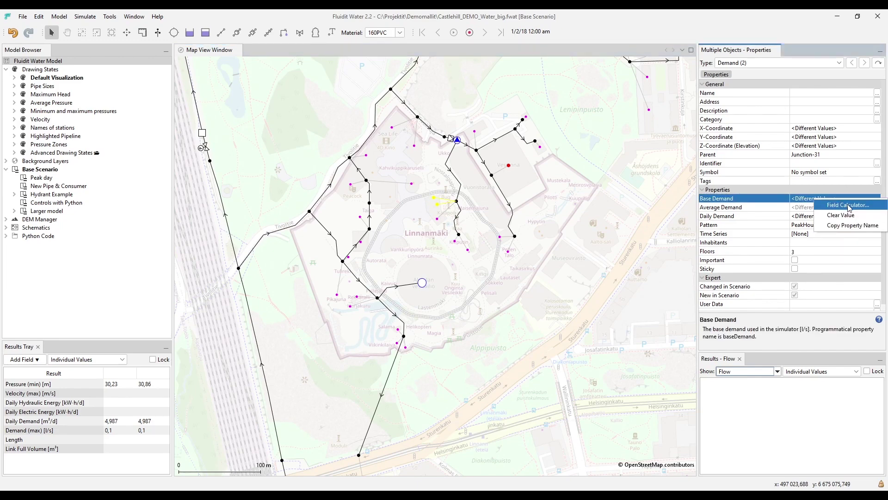
pyautogui.click(849, 205)
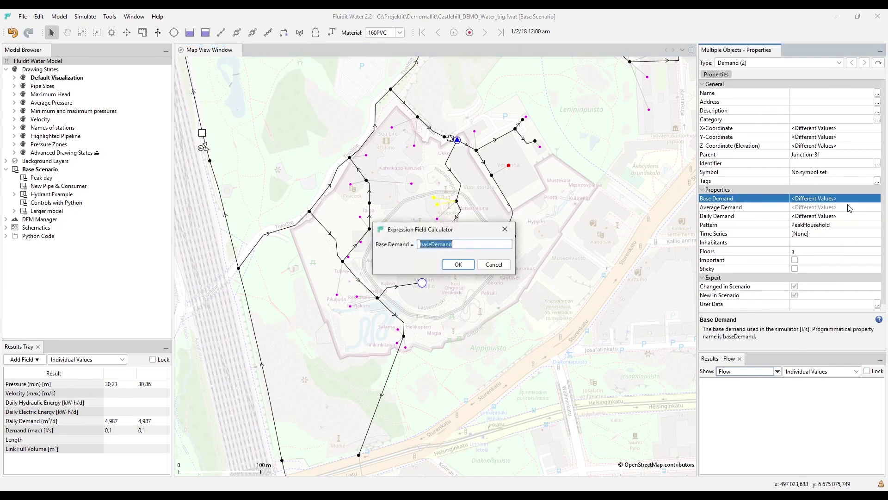
pyautogui.click(471, 243)
pyautogui.write('*1.5')
pyautogui.click(458, 264)
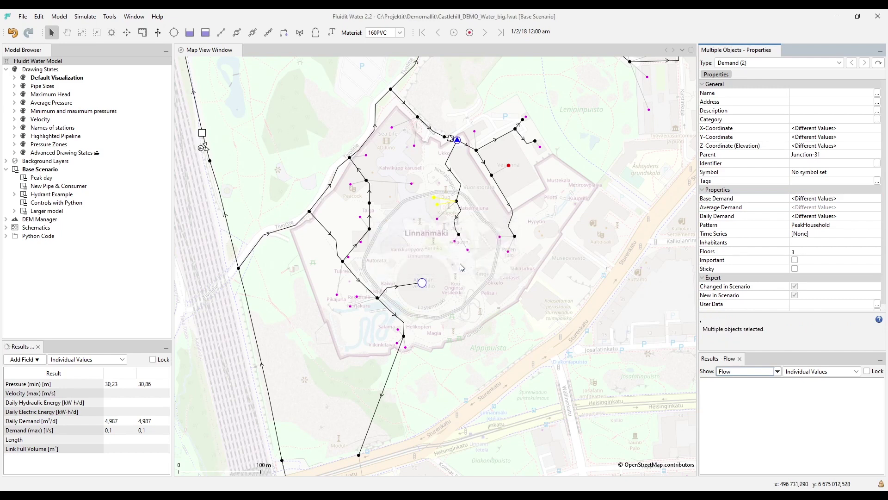
# Step: Check the updated demands, then try 'anyparameter' in the Field Calculator and cancel it
pyautogui.click(433, 207)
pyautogui.click(438, 208)
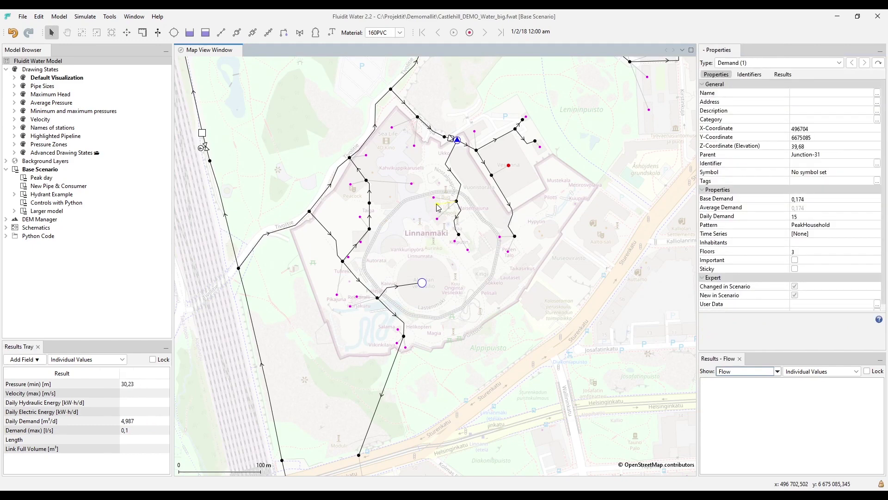
pyautogui.click(435, 200)
pyautogui.keyDown('ctrl'); pyautogui.click(437, 204); pyautogui.keyUp('ctrl')
pyautogui.rightClick(815, 199)
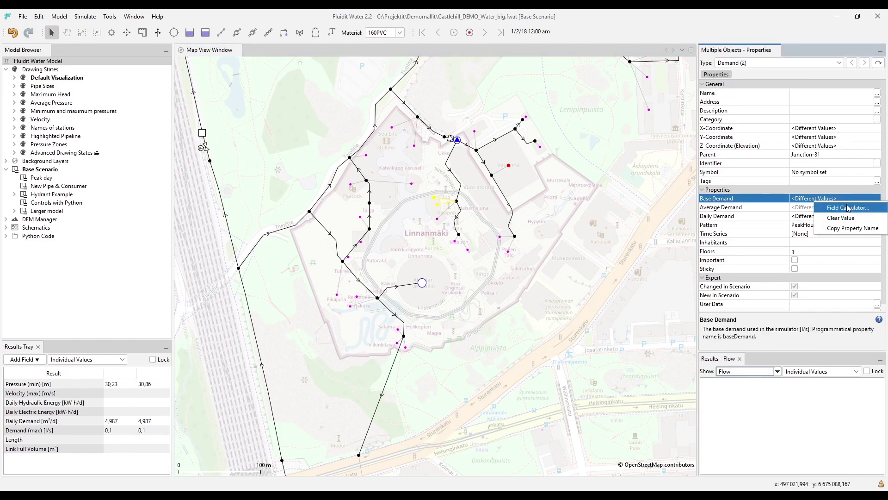
pyautogui.click(833, 205)
pyautogui.write('anyparameter')
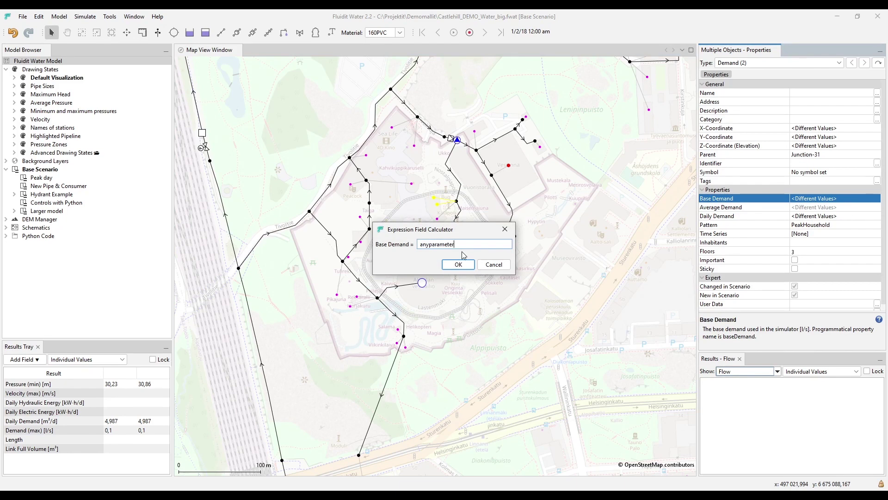
pyautogui.click(493, 265)
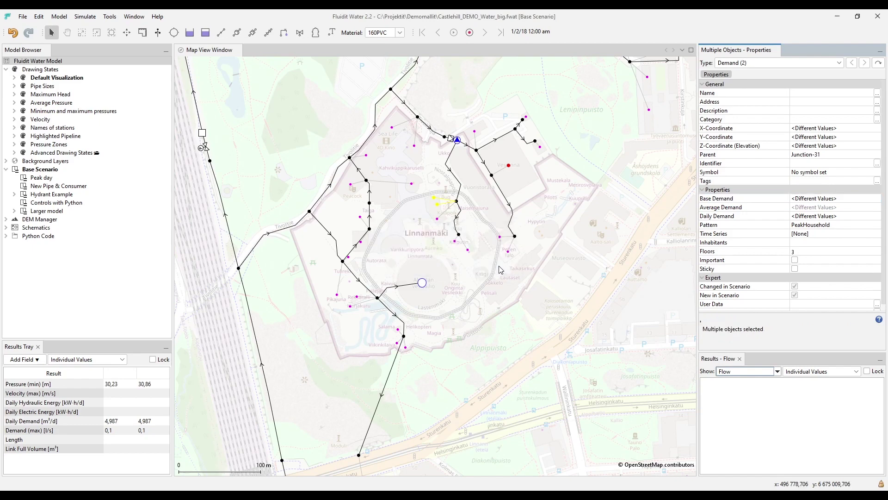
# Step: Clear the selection and zoom out to show more of the network
pyautogui.click(500, 270)
pyautogui.scroll(-3, 479, 239)
pyautogui.moveTo(479, 239); pyautogui.dragTo(474, 263)
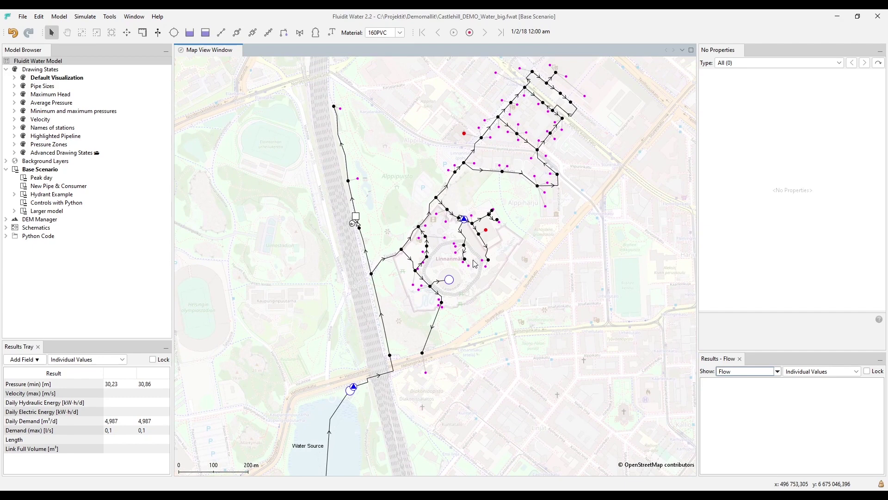
# Step: Join the pipes at Junction-7, Junction-8 and Junction-49 with Join at Selected Nodes
pyautogui.click(455, 173)
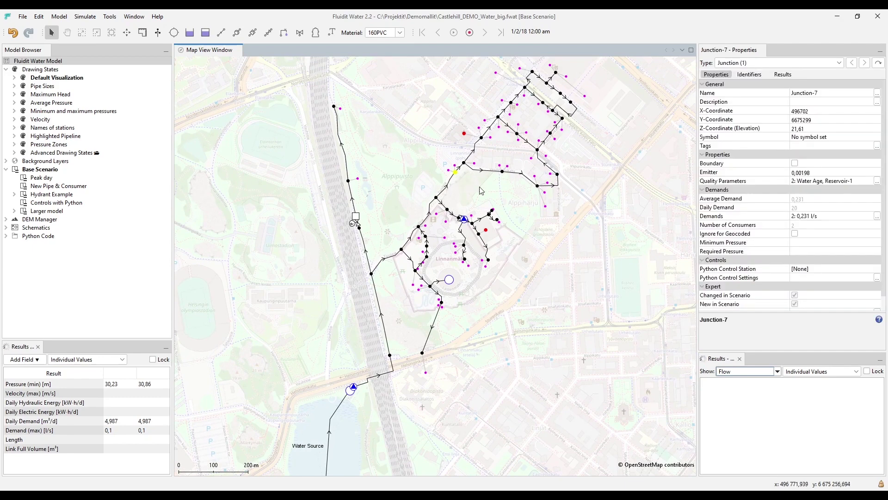
pyautogui.keyDown('shift'); pyautogui.click(502, 172); pyautogui.keyUp('shift')
pyautogui.keyDown('shift'); pyautogui.click(558, 175); pyautogui.keyUp('shift')
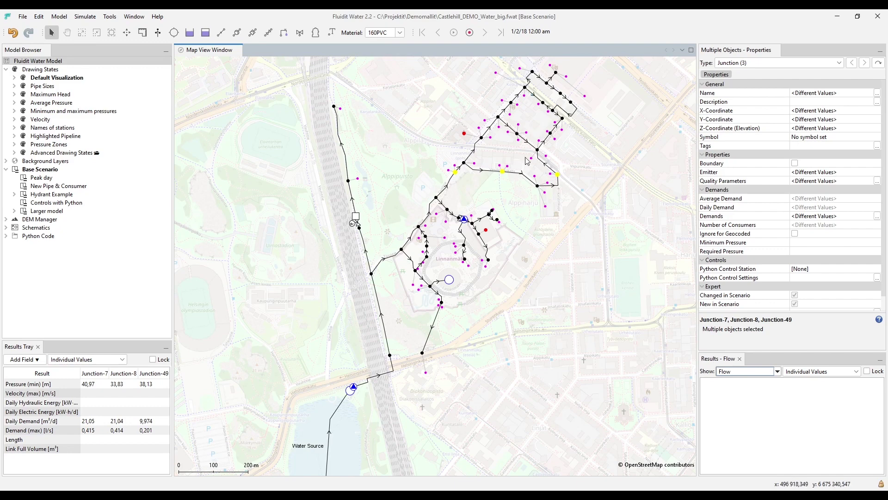
pyautogui.rightClick(532, 244)
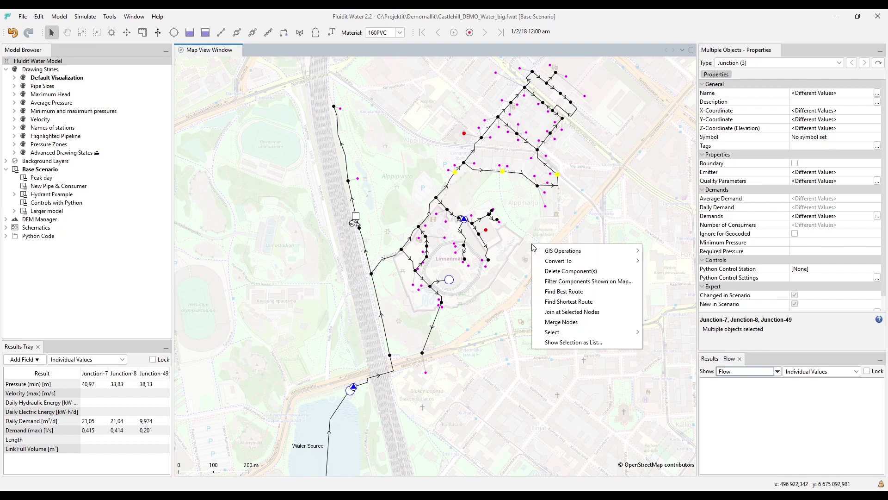
pyautogui.click(618, 312)
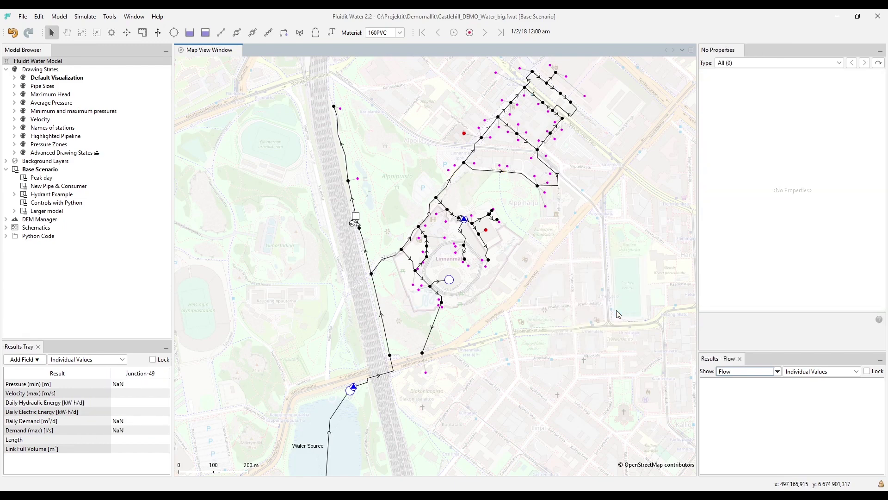
# Step: Inspect the merged pipes, including Pipe-48 now 188,56 m long, then zoom out
pyautogui.click(451, 180)
pyautogui.click(509, 176)
pyautogui.click(551, 162)
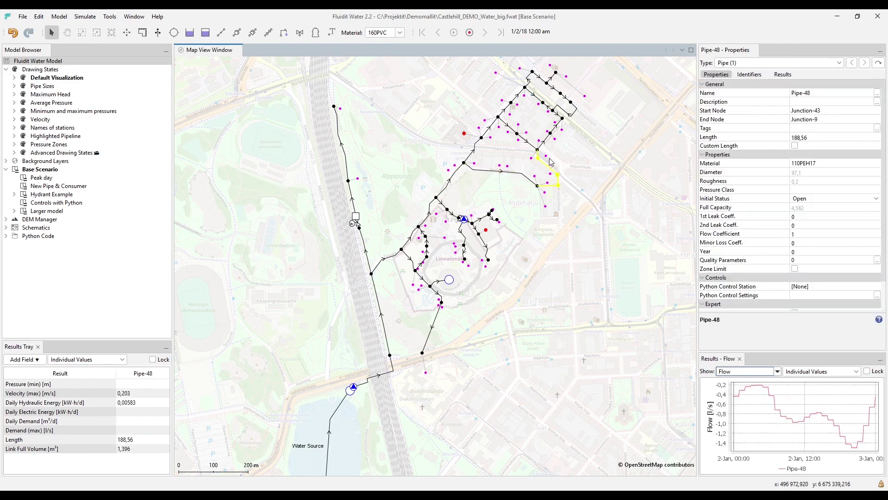
pyautogui.click(591, 167)
pyautogui.scroll(-2, 592, 169)
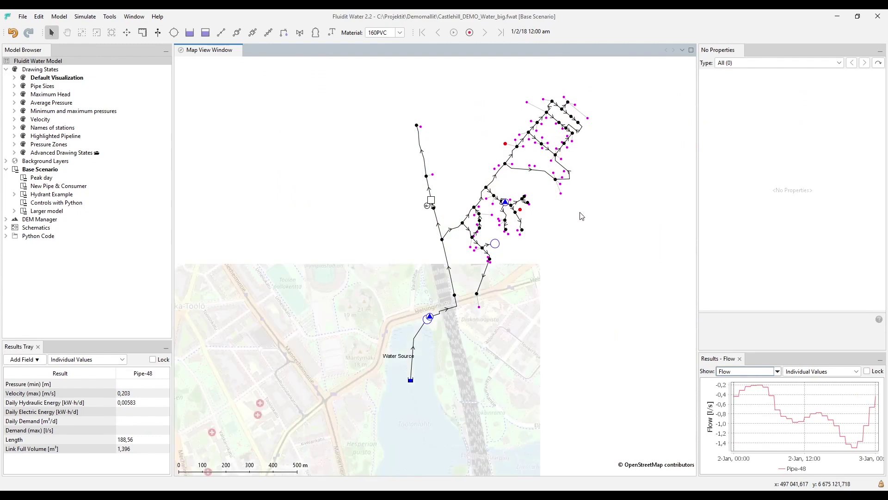
pyautogui.moveTo(582, 216); pyautogui.dragTo(568, 242)
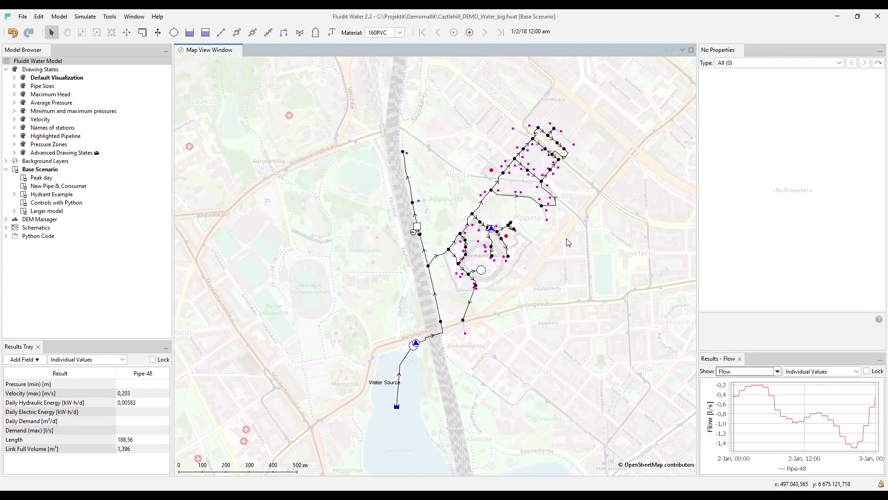